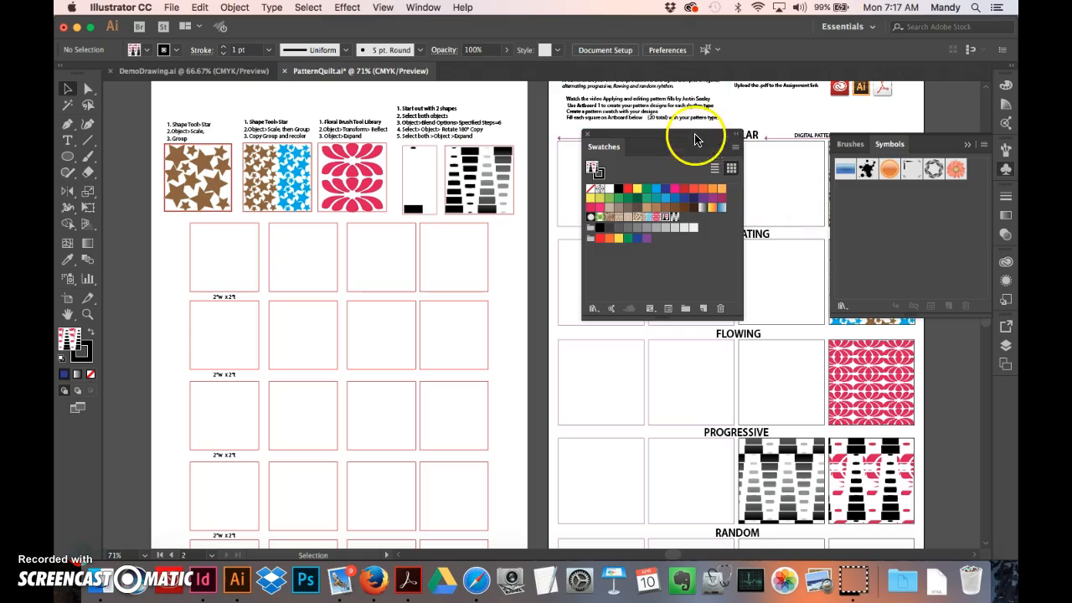
# Move the floating Swatches panel right beside the Symbols panel
pyautogui.moveTo(675, 142); pyautogui.dragTo(678, 176)
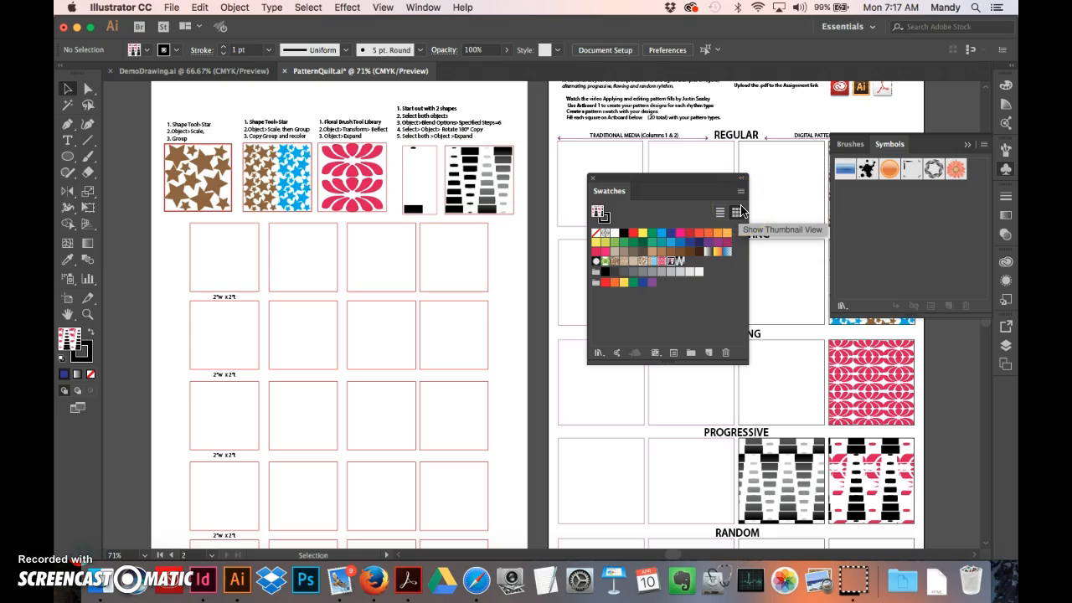
pyautogui.moveTo(641, 179); pyautogui.dragTo(715, 141)
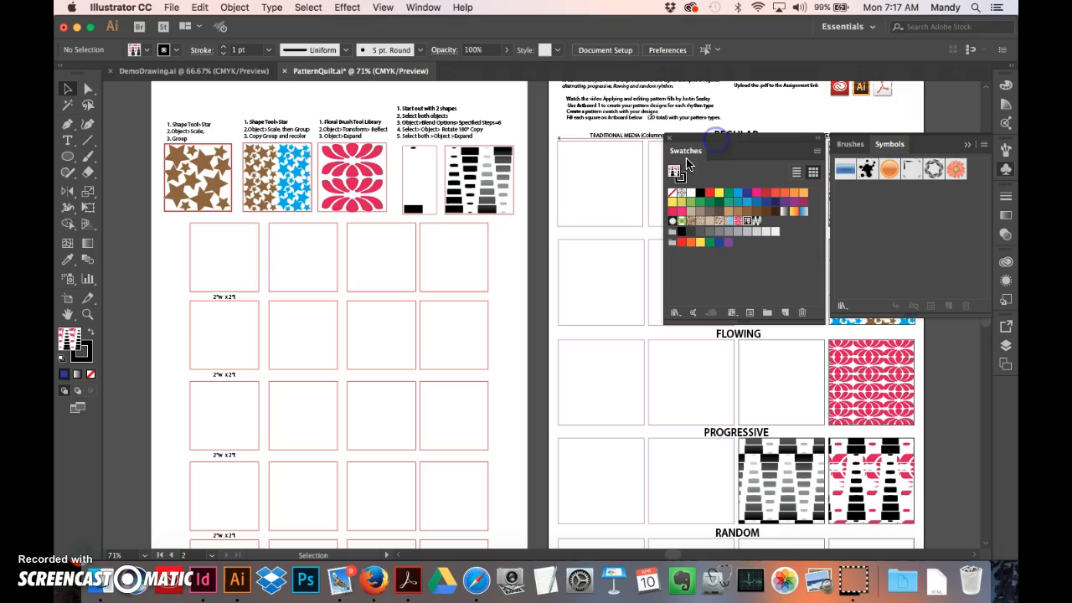
pyautogui.click(423, 6)
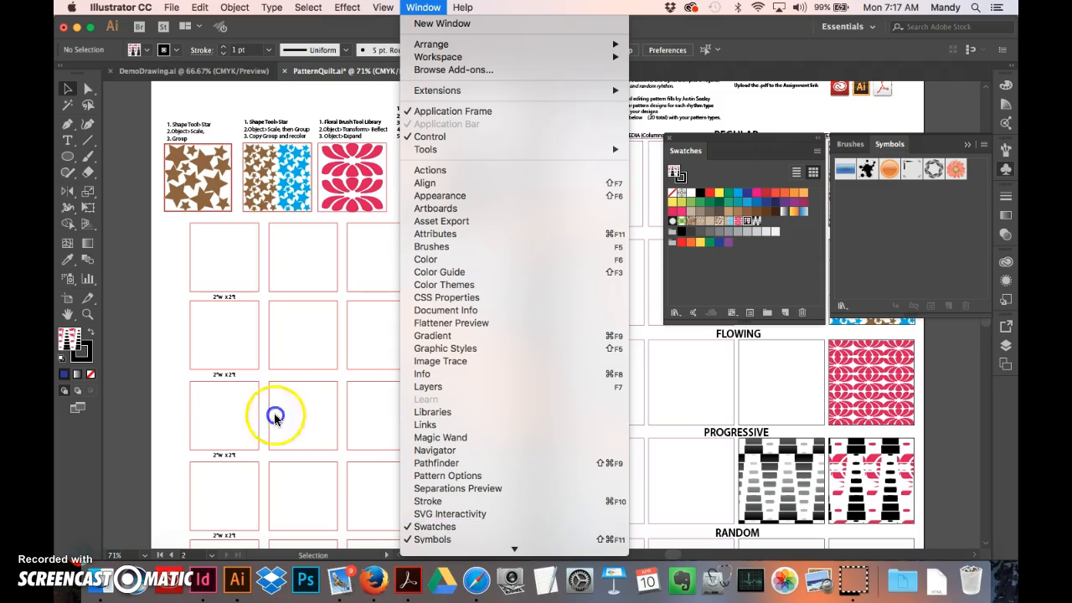
pyautogui.click(196, 370)
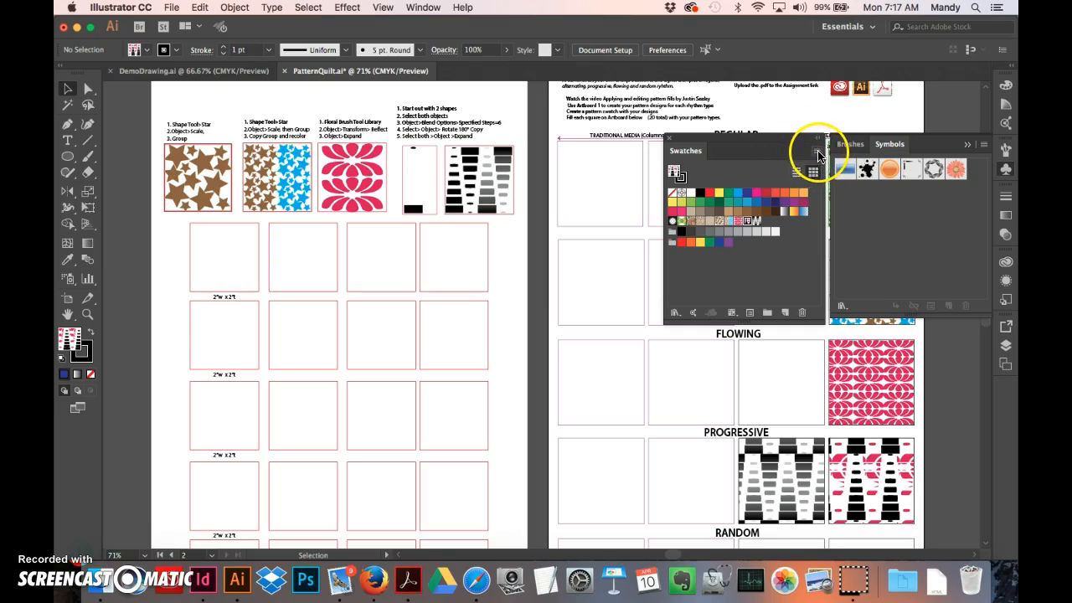
# Save the swatches as an AI swatch library named PatternQuilt.ai in Documents > 2017 Shared Content > Projects > Pattern Illustration
pyautogui.click(818, 155)
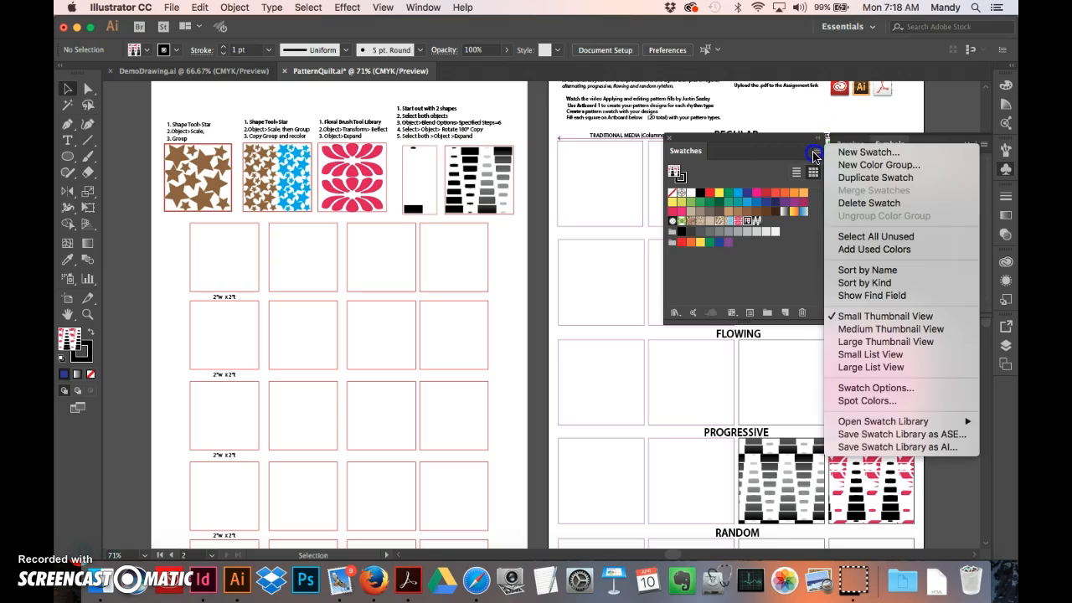
pyautogui.moveTo(850, 421)
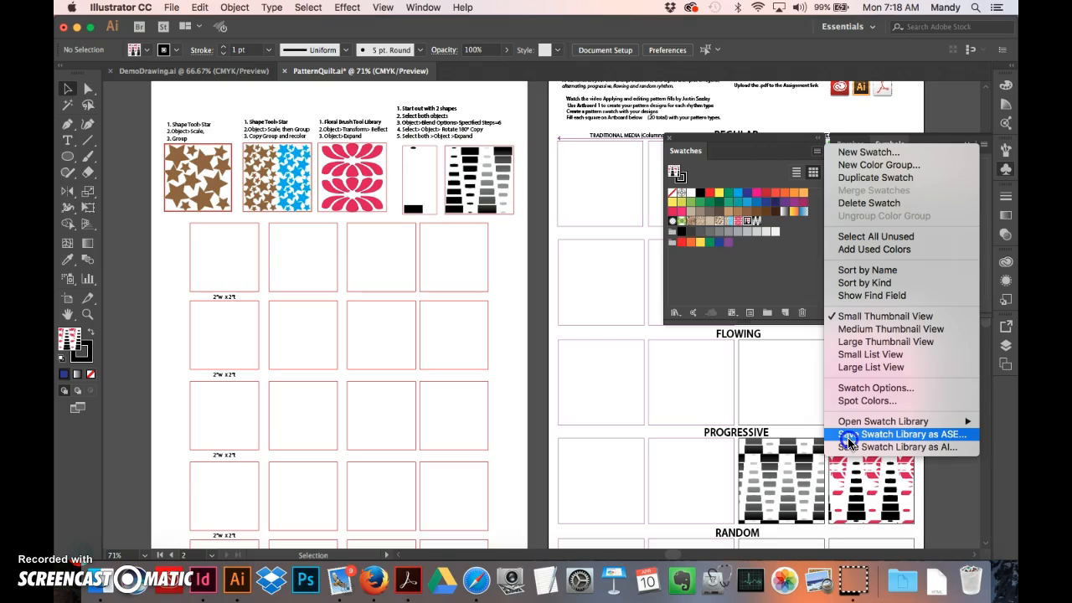
pyautogui.click(844, 452)
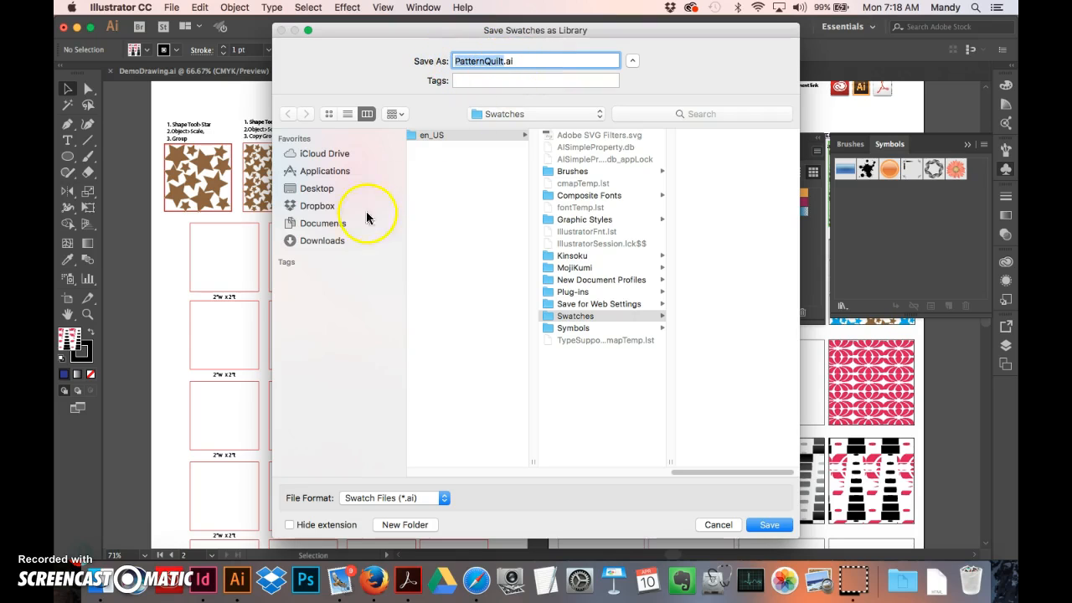
pyautogui.click(320, 223)
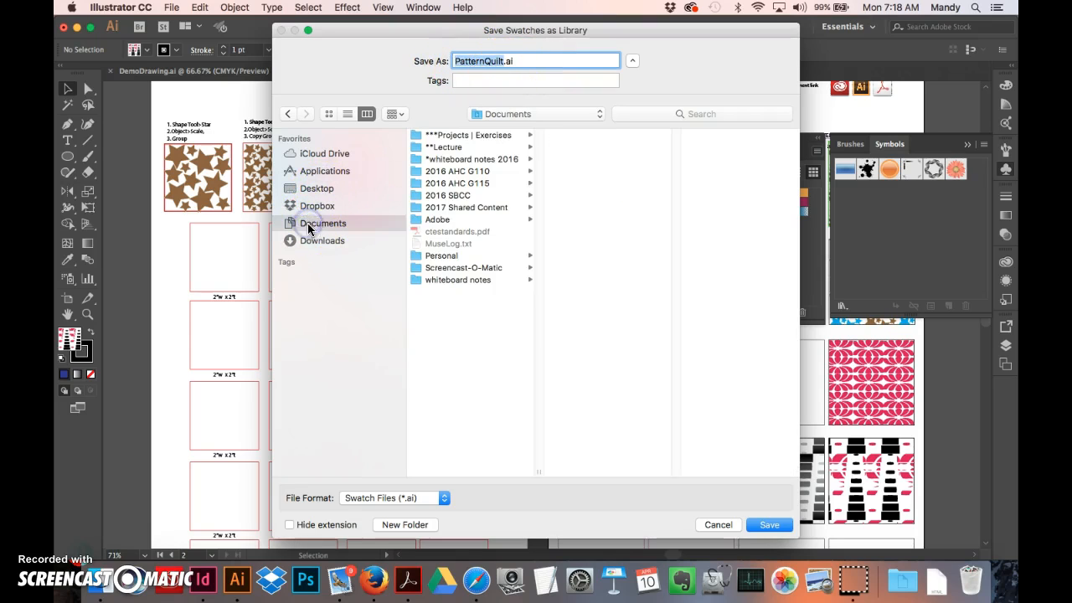
pyautogui.click(444, 207)
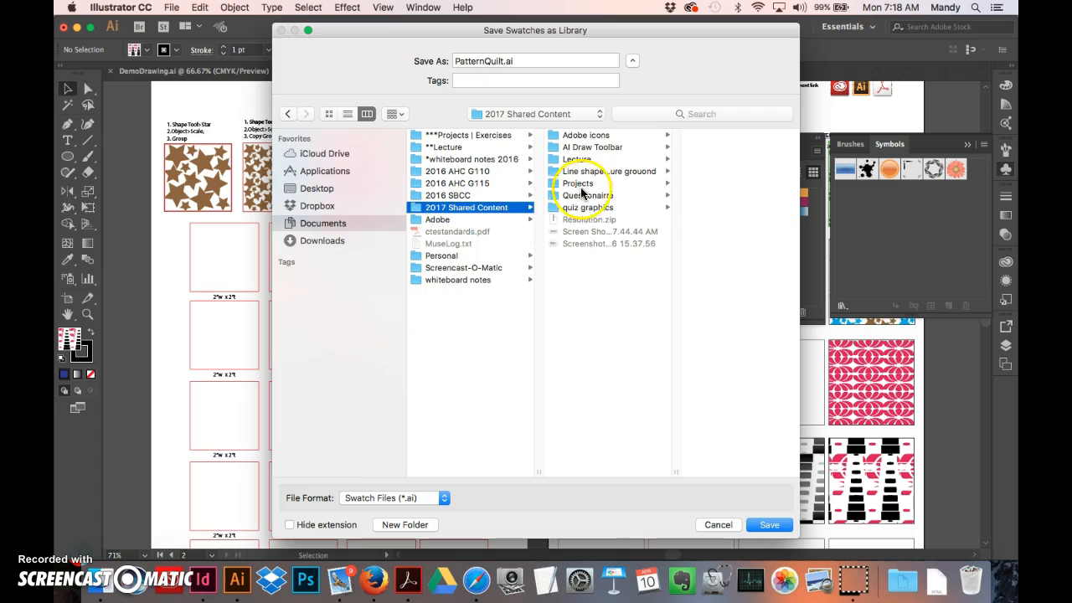
pyautogui.click(586, 183)
pyautogui.click(701, 159)
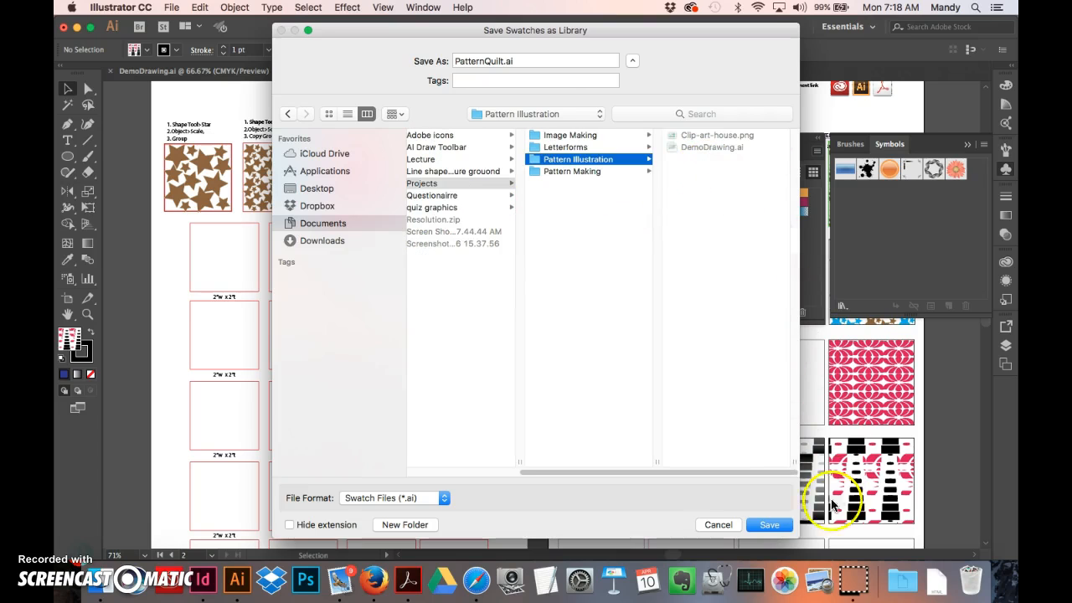
pyautogui.click(768, 524)
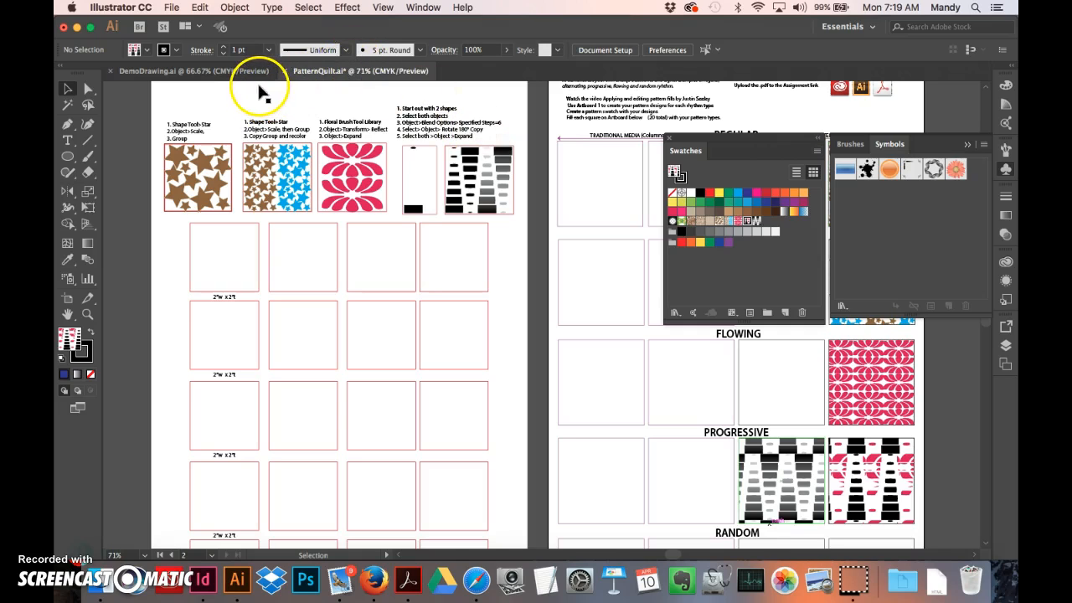
# In the DemoDrawing.ai document, open the saved PatternQuilt.ai swatch library from Documents > 2017 Shared Content > Projects > Pattern Illustration
pyautogui.click(148, 72)
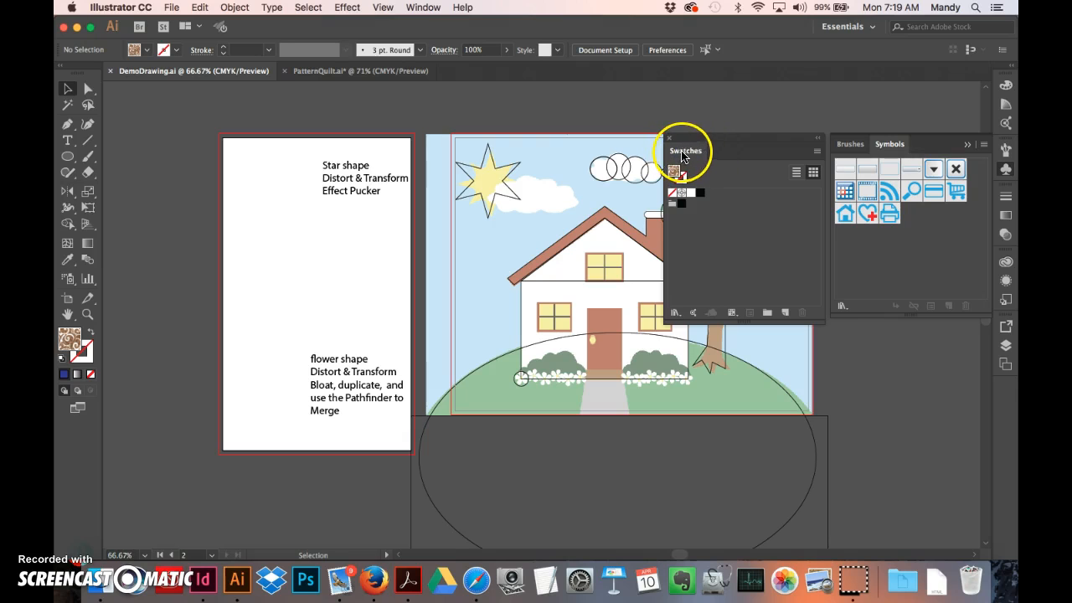
pyautogui.click(817, 153)
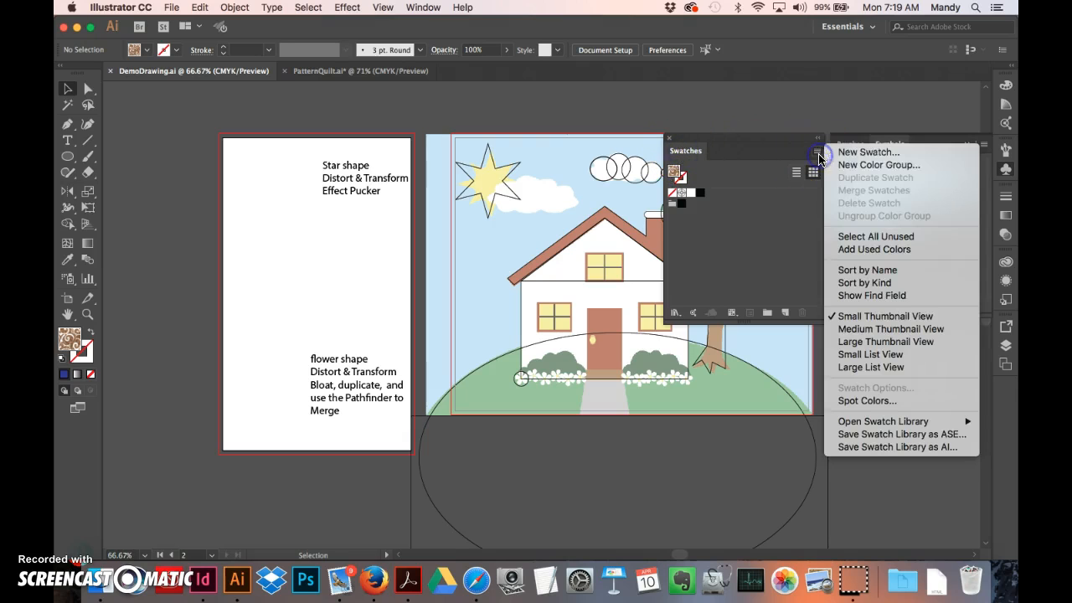
pyautogui.moveTo(892, 423)
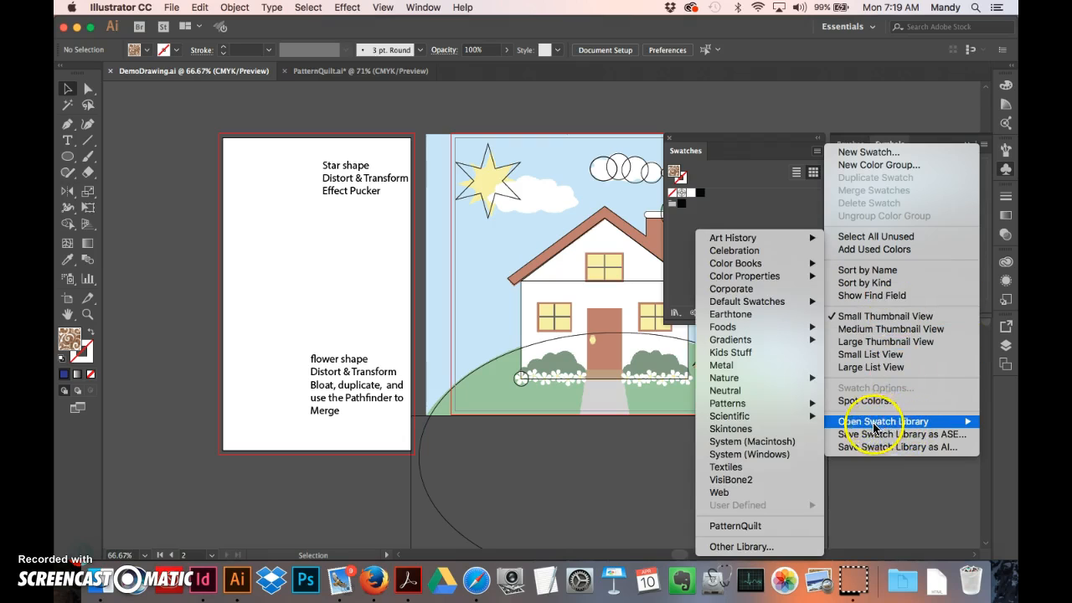
pyautogui.click(739, 548)
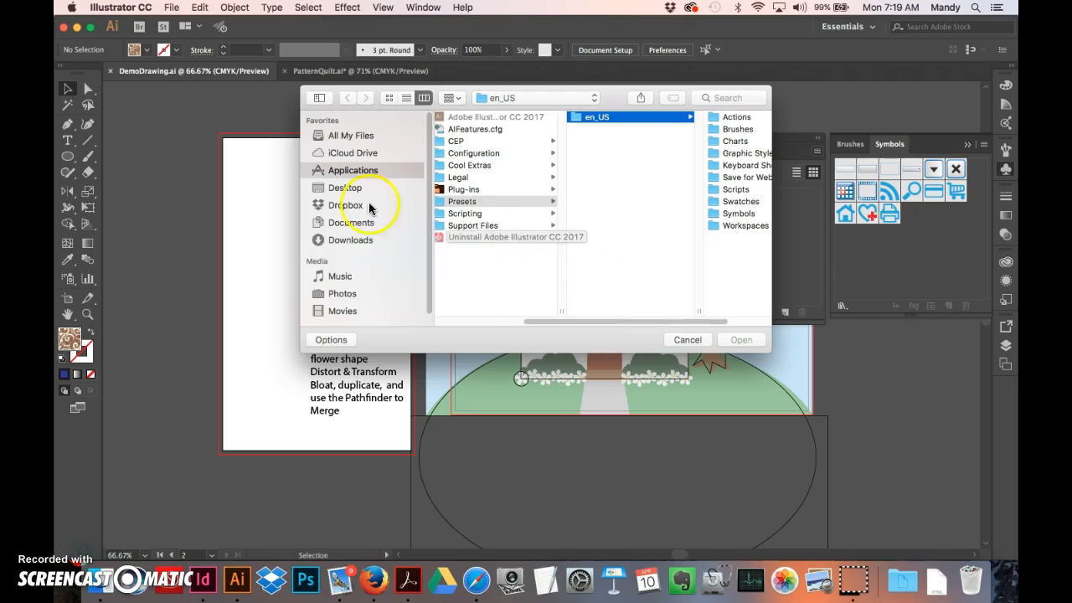
pyautogui.click(323, 222)
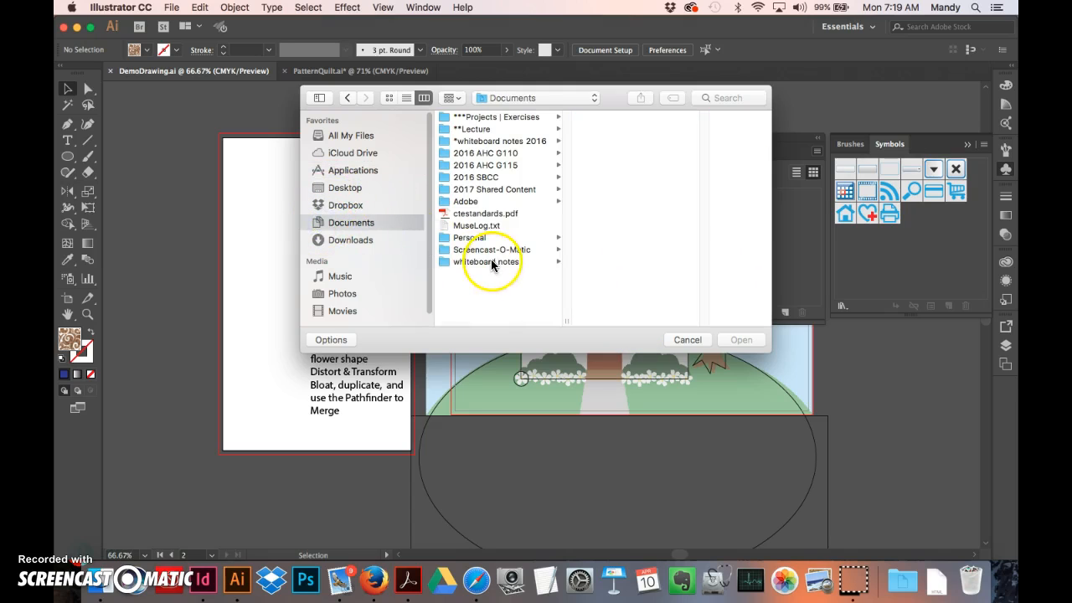
pyautogui.click(507, 190)
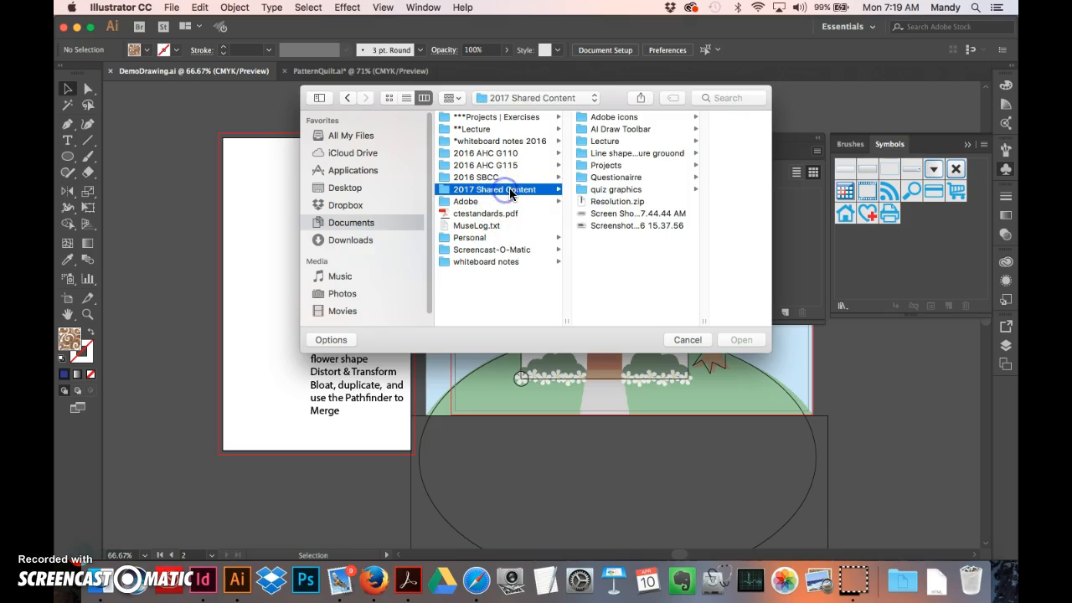
pyautogui.click(619, 166)
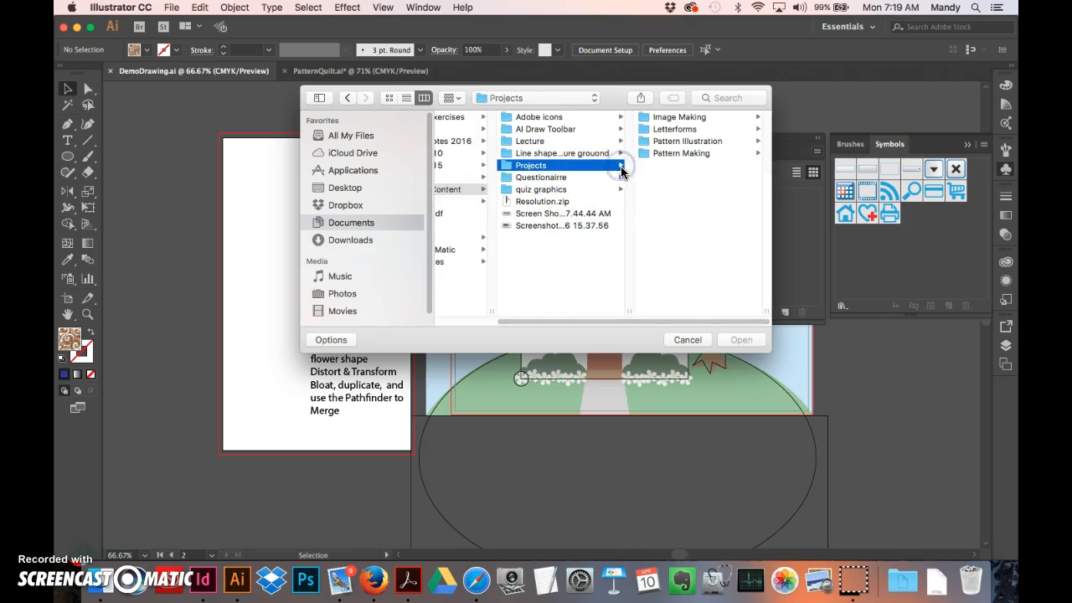
pyautogui.click(681, 140)
pyautogui.click(666, 140)
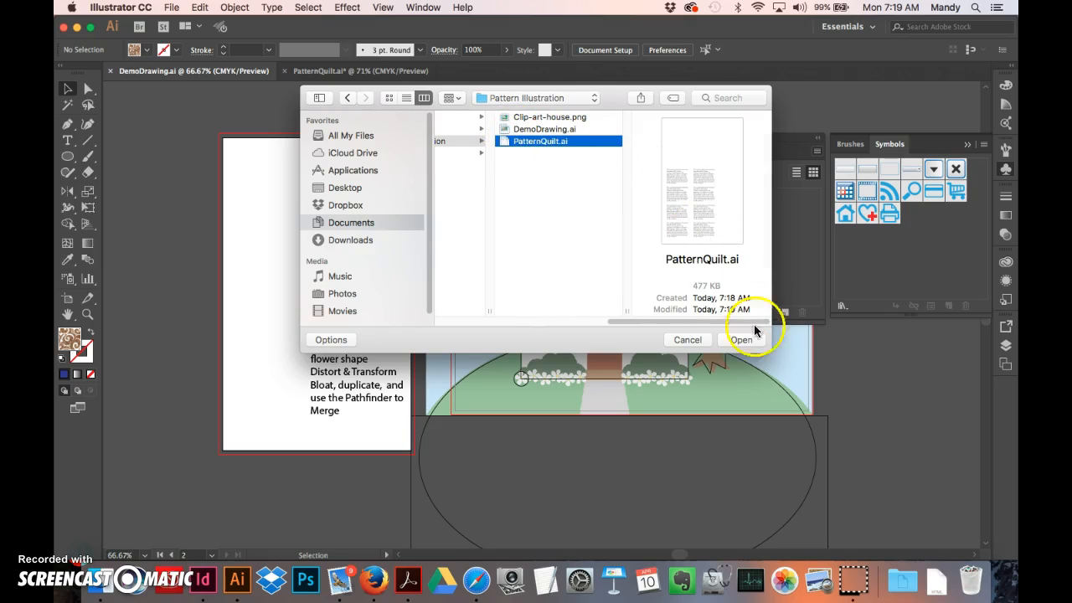
pyautogui.click(741, 339)
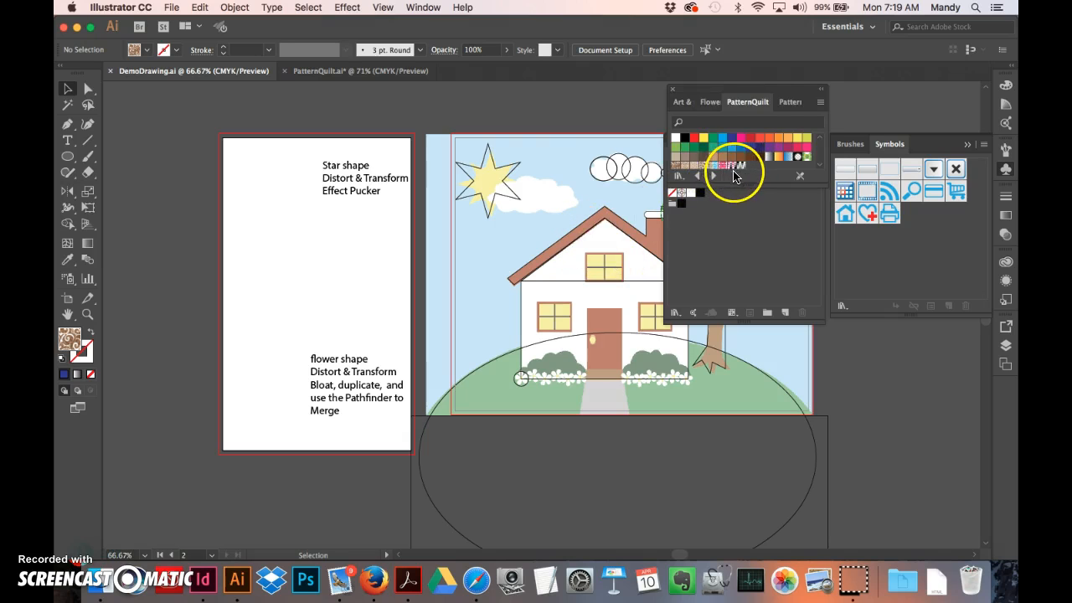
# Separate the PatternQuilt library from its panel group and place it side by side with the Swatches panel
pyautogui.moveTo(749, 102); pyautogui.dragTo(459, 98)
pyautogui.moveTo(537, 186); pyautogui.dragTo(533, 226)
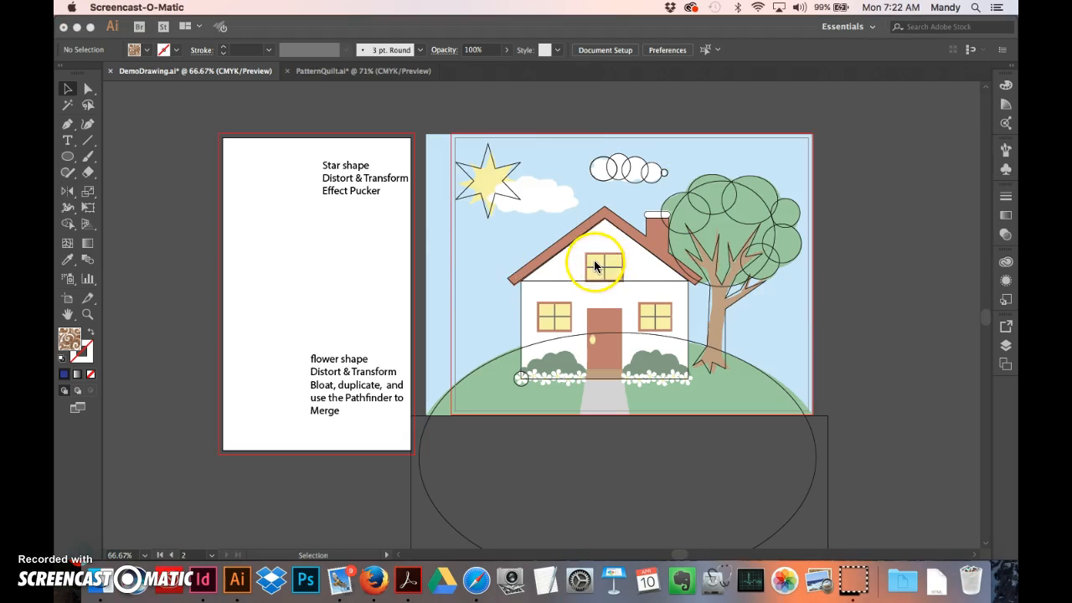
pyautogui.click(594, 266)
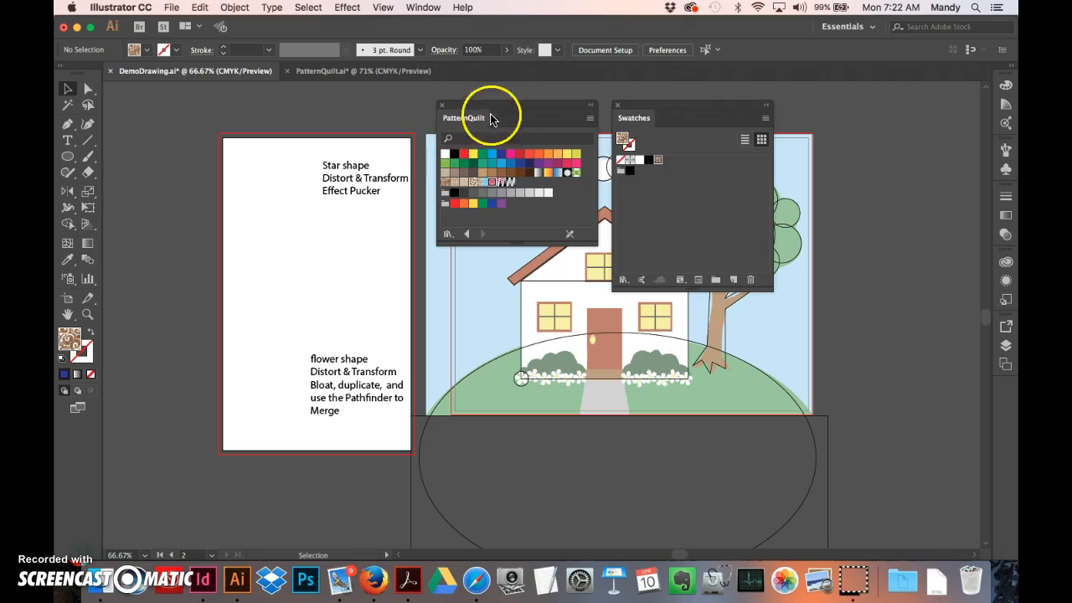
pyautogui.moveTo(526, 105); pyautogui.dragTo(532, 114)
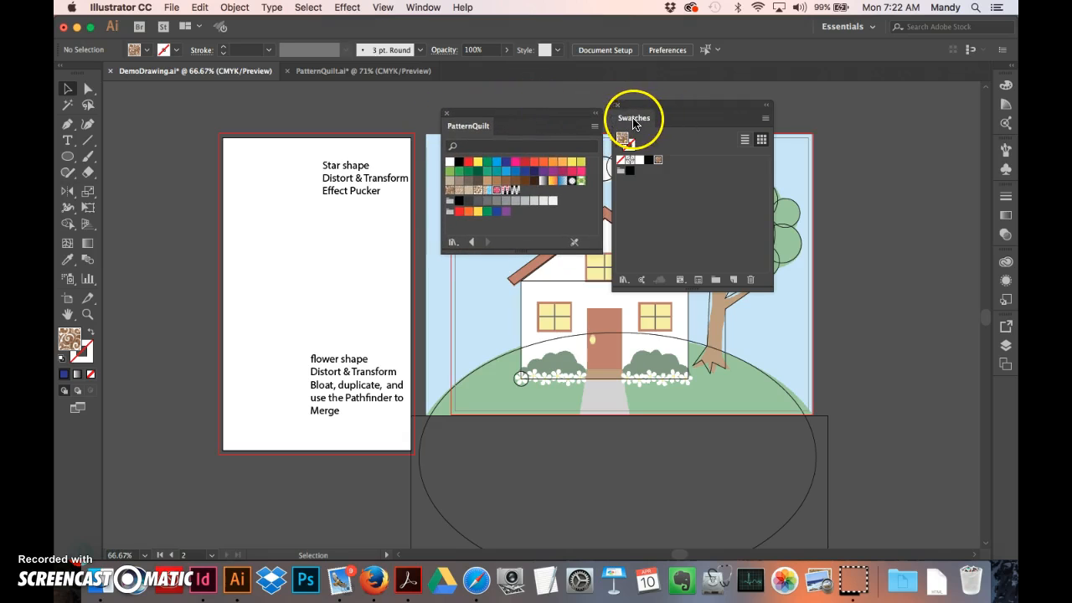
pyautogui.moveTo(482, 115); pyautogui.dragTo(490, 109)
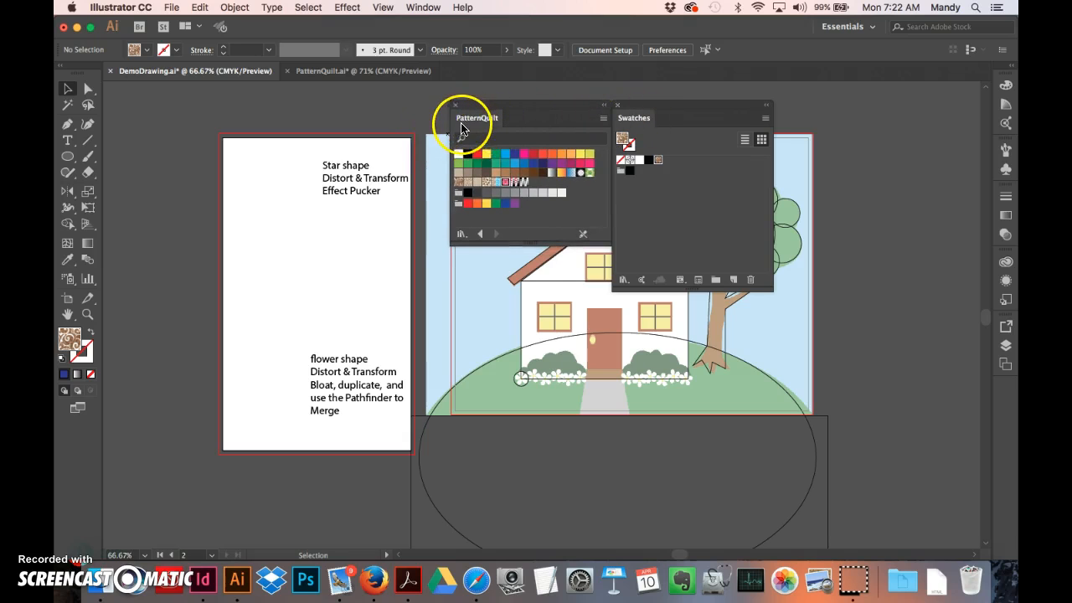
# Add the row of pattern swatches from the PatternQuilt library to the document's swatches and close the library
pyautogui.click(457, 184)
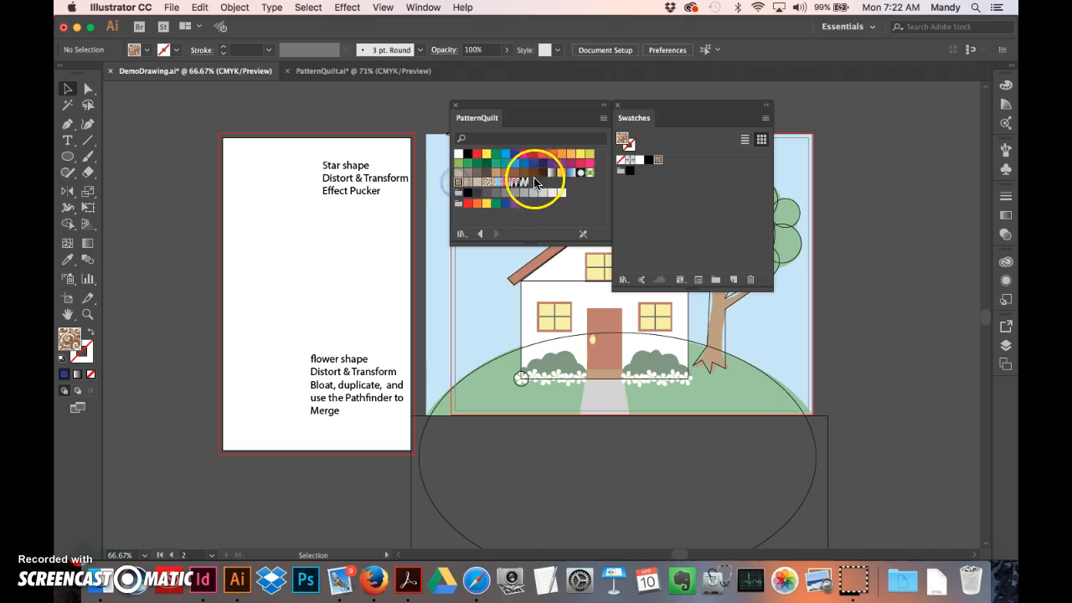
pyautogui.click(603, 119)
pyautogui.click(638, 119)
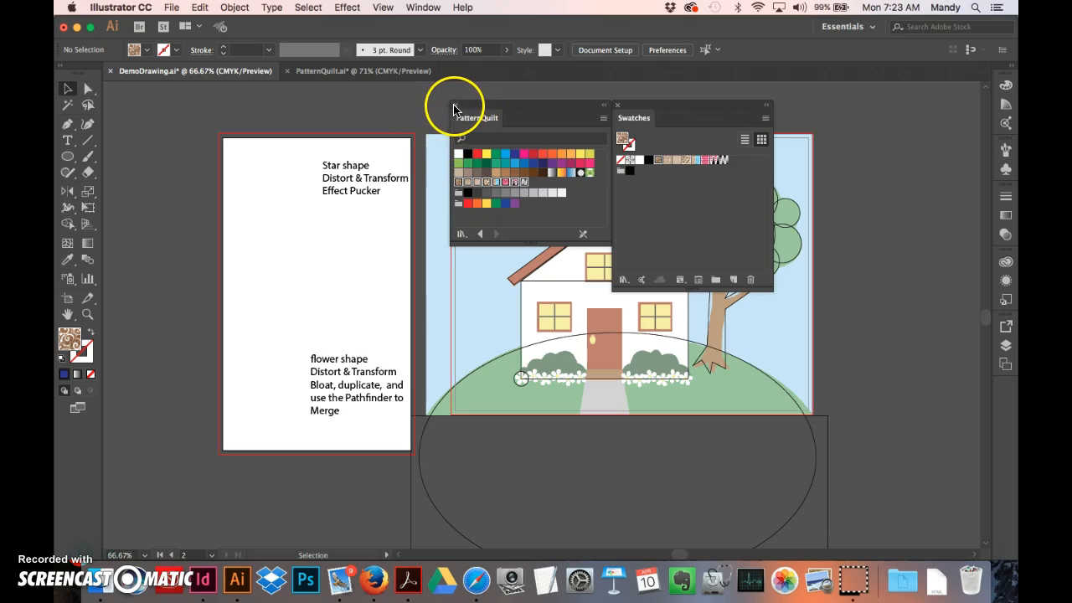
pyautogui.click(455, 106)
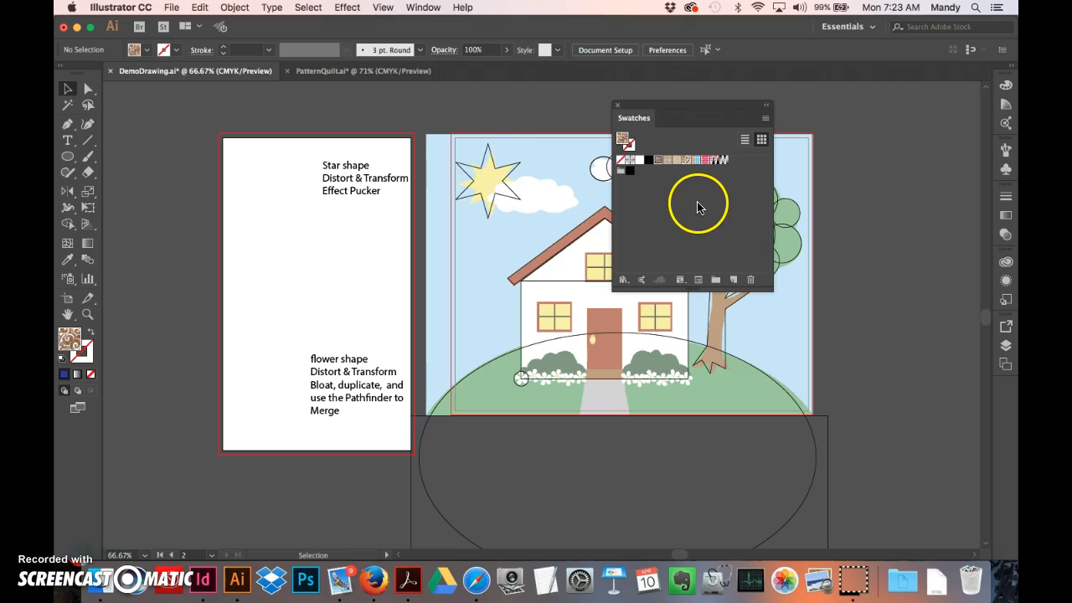
# Select all unused swatches in the document and try to delete them
pyautogui.click(766, 120)
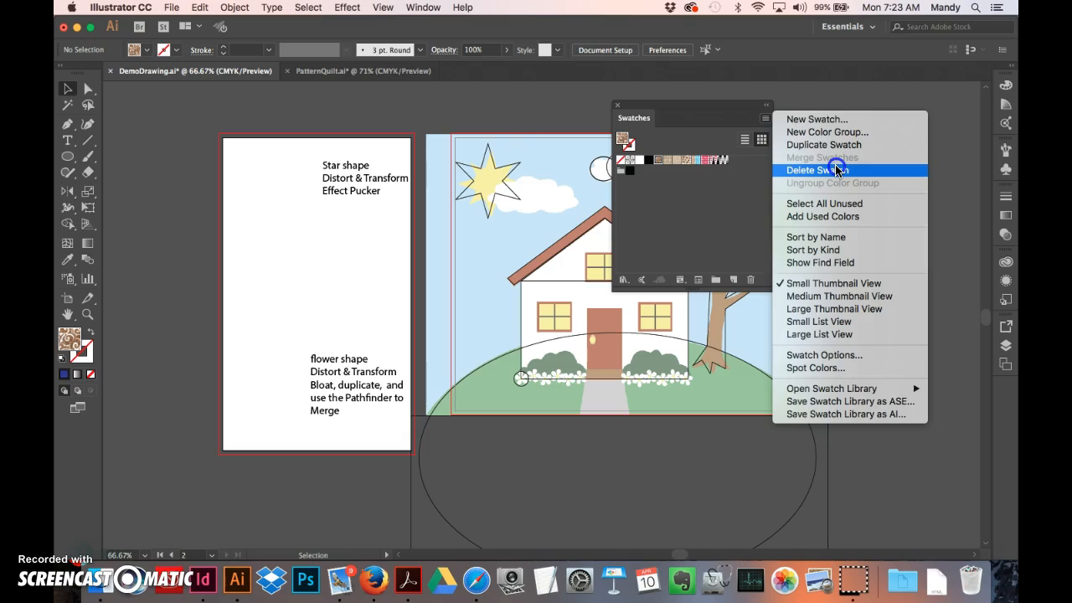
pyautogui.click(830, 205)
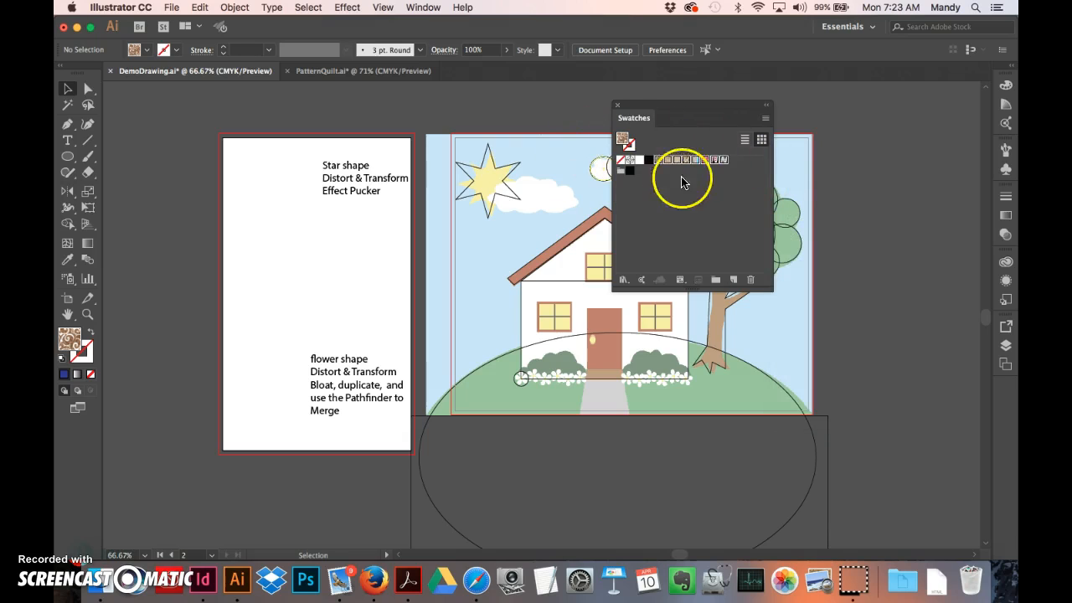
pyautogui.click(749, 283)
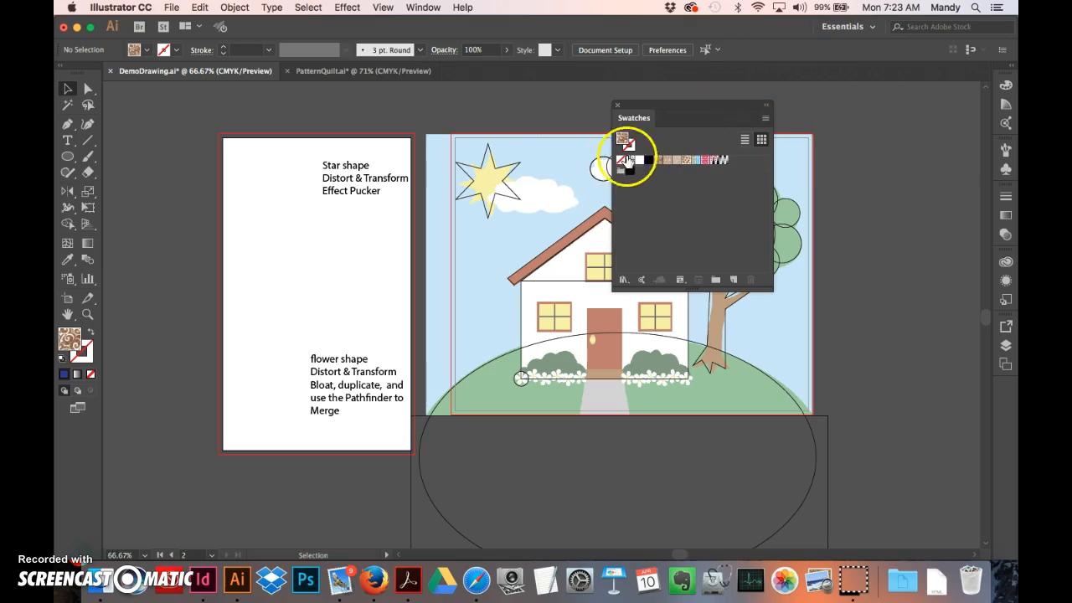
pyautogui.click(765, 119)
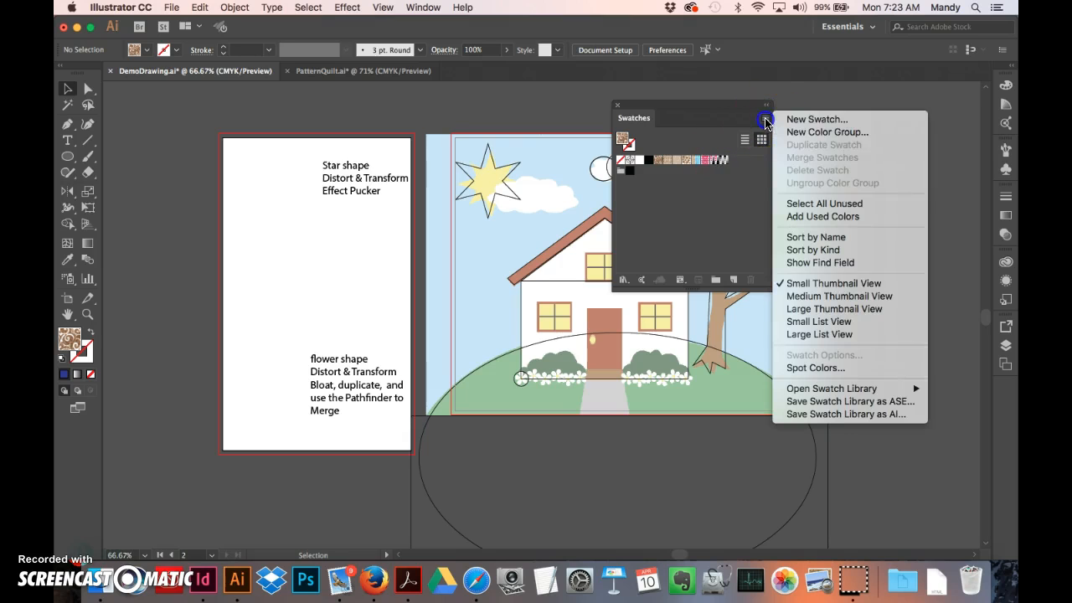
pyautogui.moveTo(851, 392)
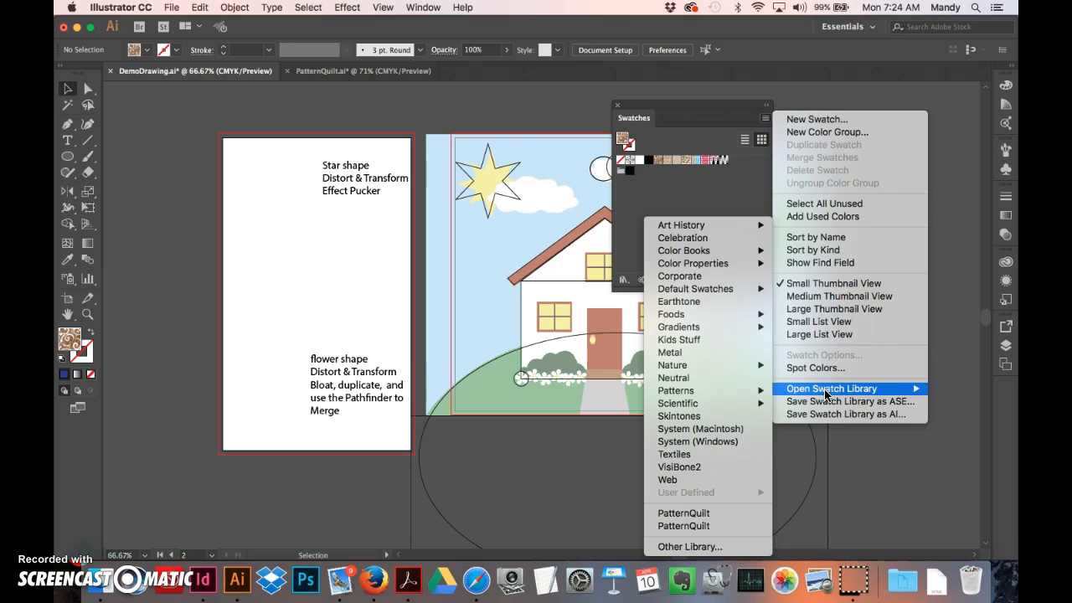
pyautogui.moveTo(725, 405)
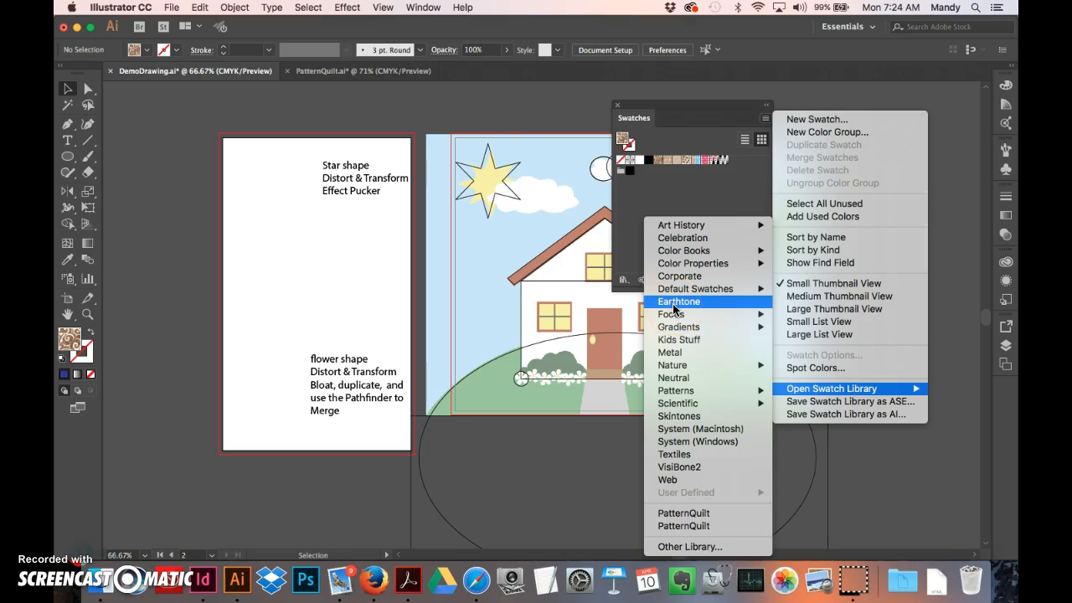
pyautogui.click(685, 366)
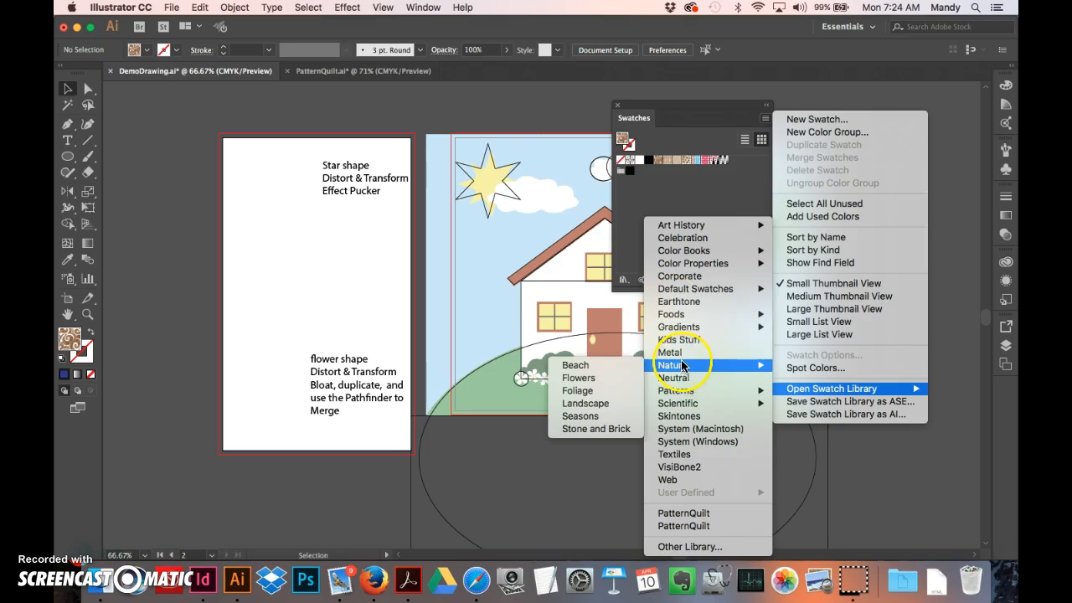
pyautogui.click(578, 378)
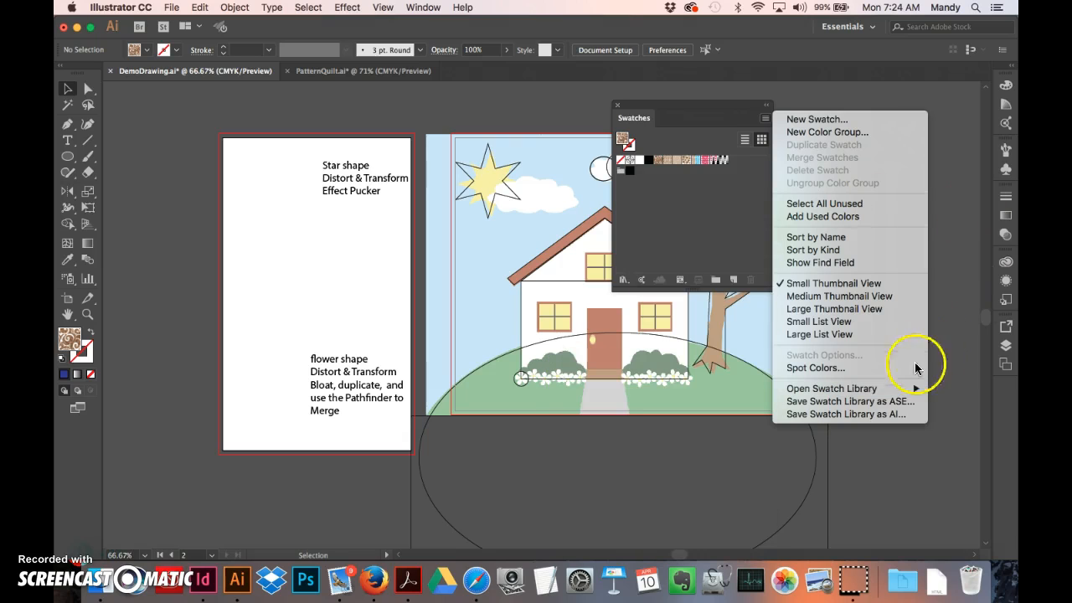
# Open the Flowers swatch library from the Nature collection and move it beside the Swatches panel
pyautogui.click(720, 113)
pyautogui.click(765, 118)
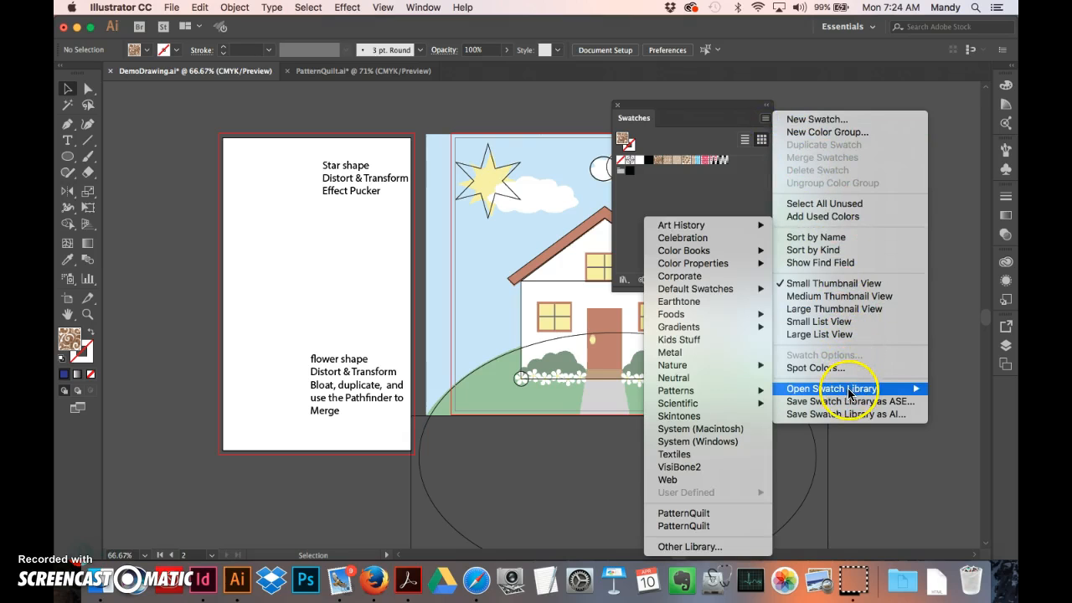
pyautogui.moveTo(682, 237)
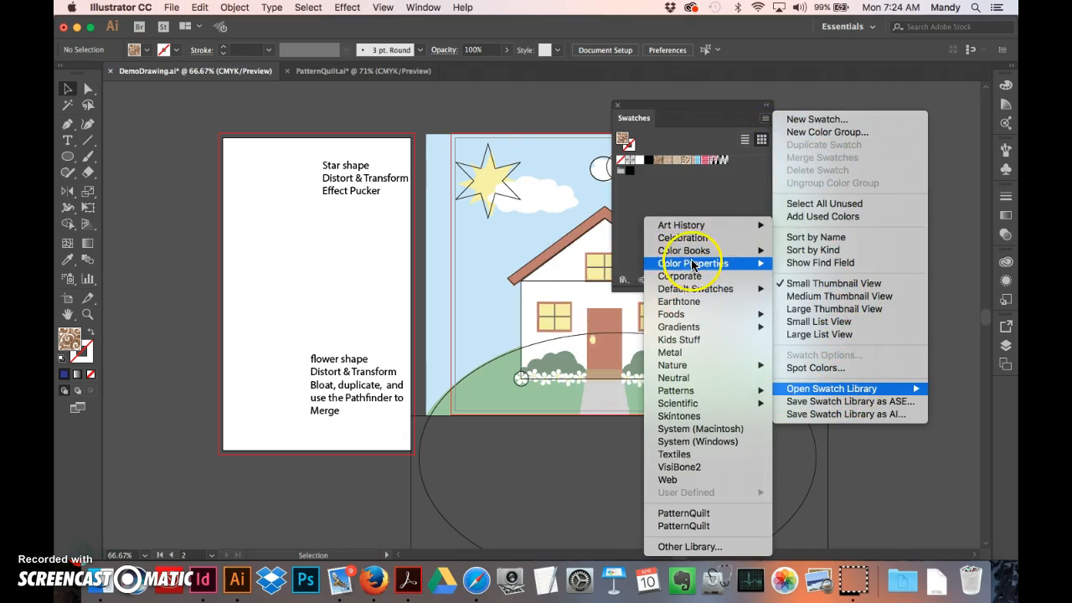
pyautogui.moveTo(701, 264)
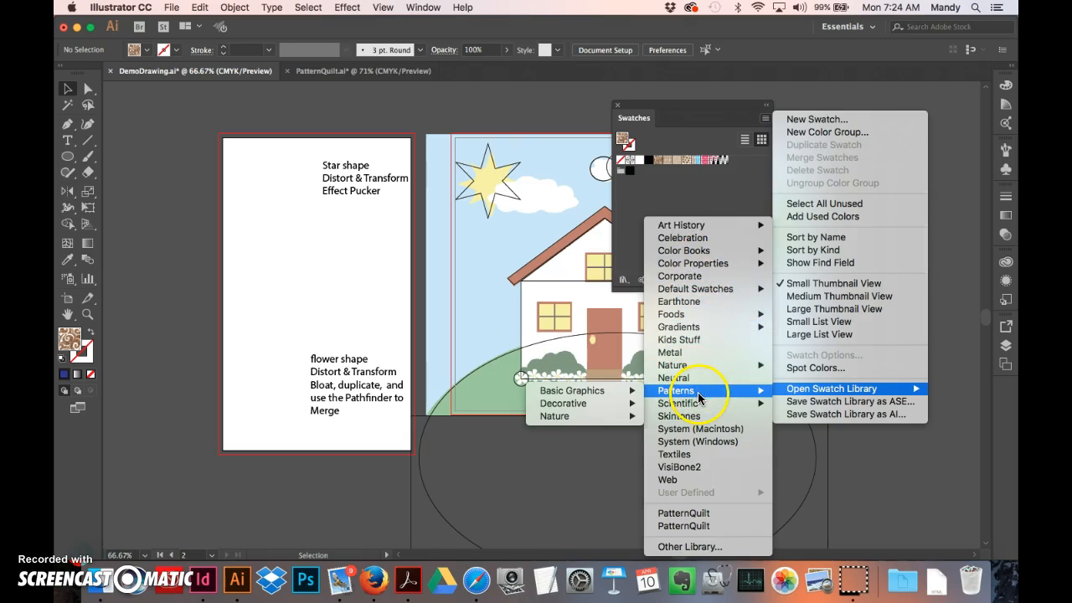
pyautogui.moveTo(691, 368)
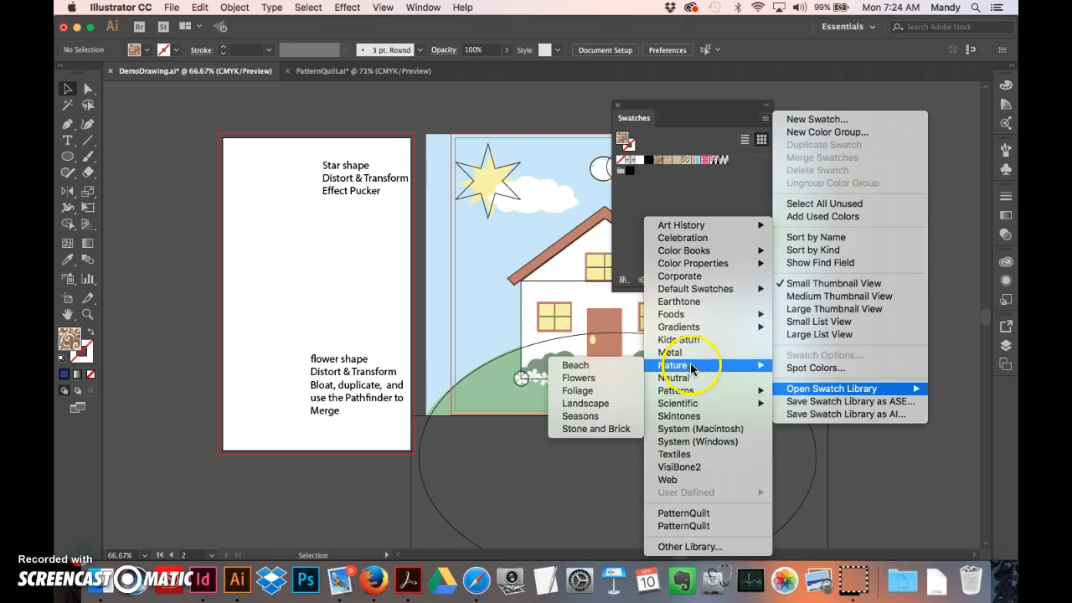
pyautogui.click(602, 378)
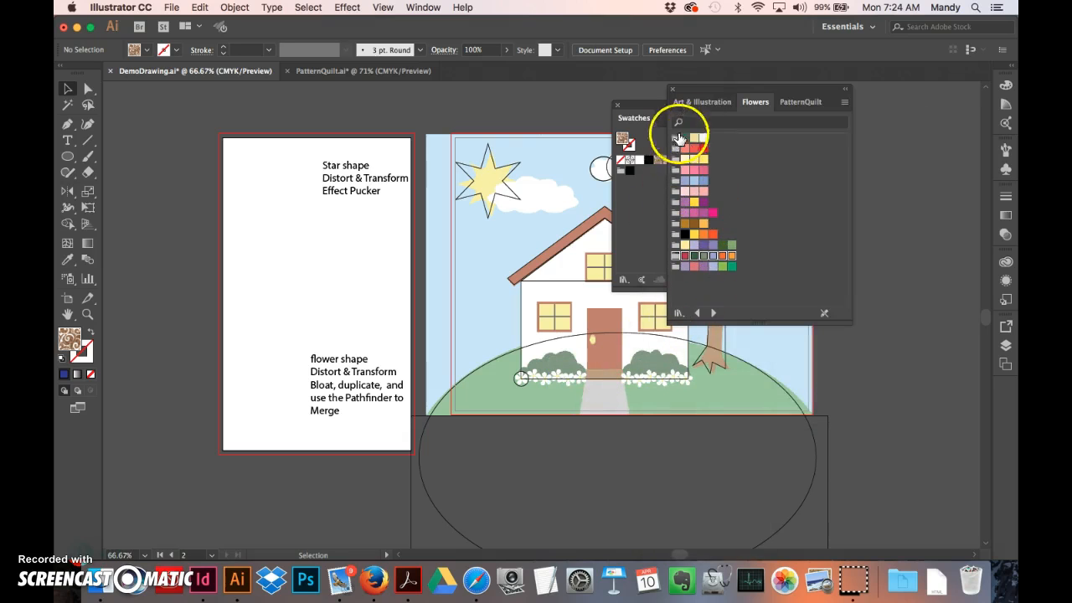
pyautogui.moveTo(703, 92); pyautogui.dragTo(798, 93)
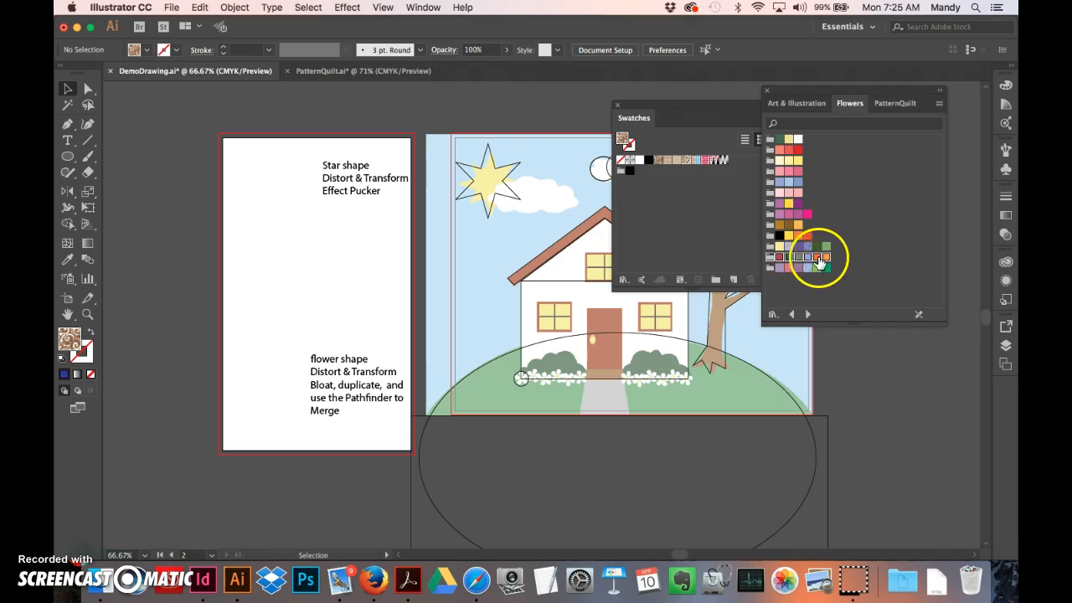
# Add the second-to-last Flowers color group, with red, greens, blue and two oranges, to the document's swatches
pyautogui.click(768, 257)
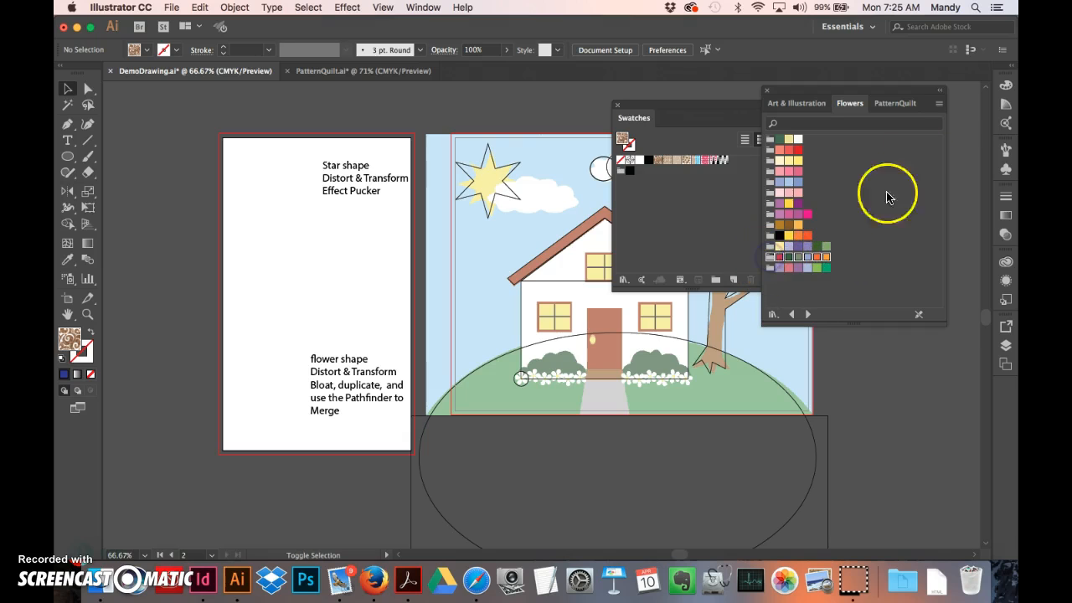
pyautogui.click(937, 106)
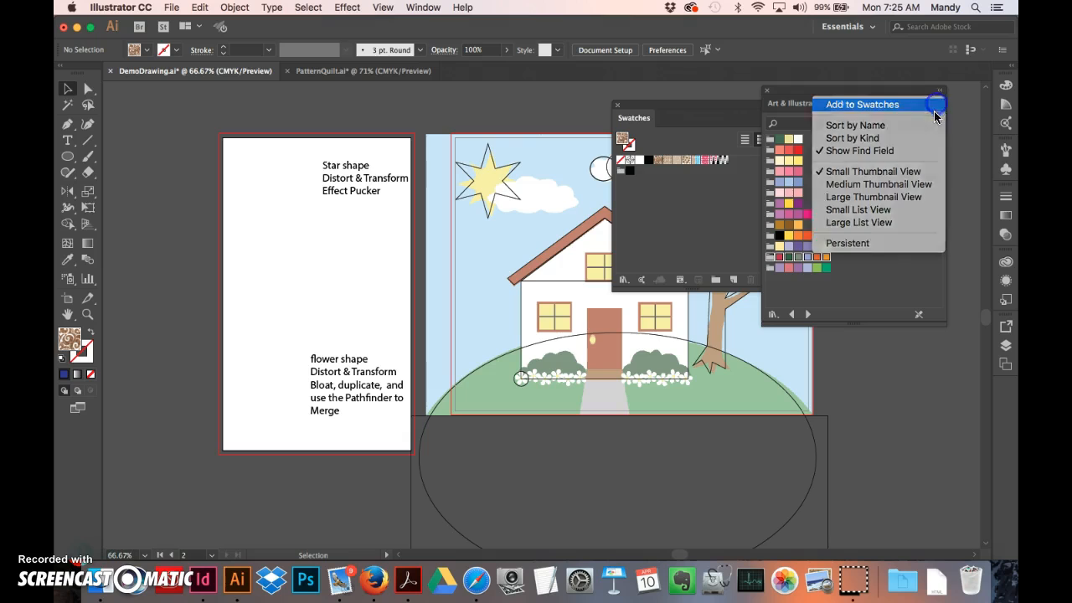
pyautogui.click(936, 105)
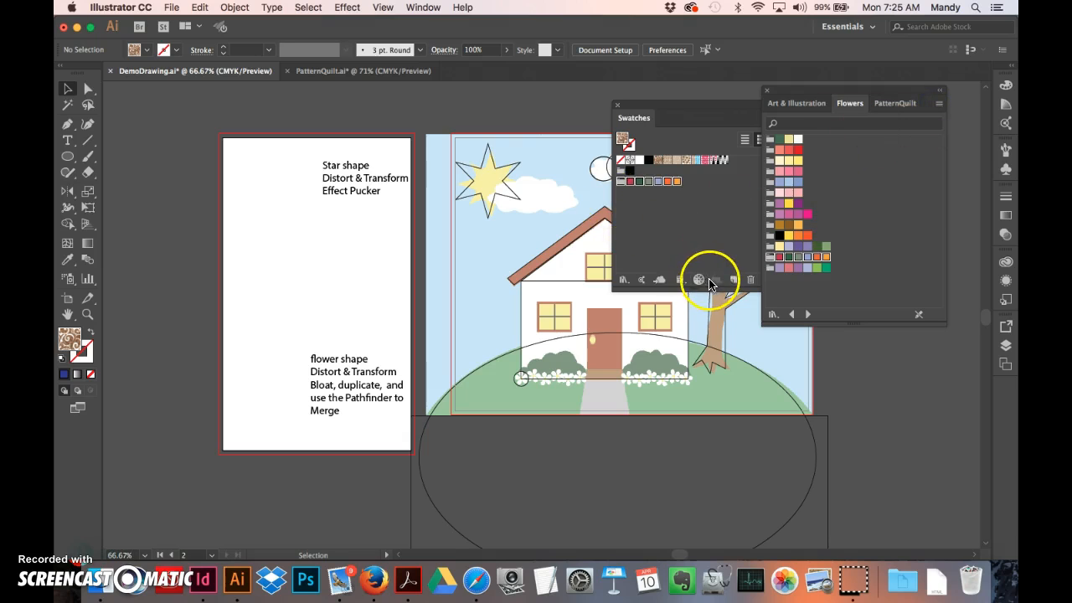
# Close the Flowers library, then enlarge the Swatches panel and deselect the added color group
pyautogui.click(768, 92)
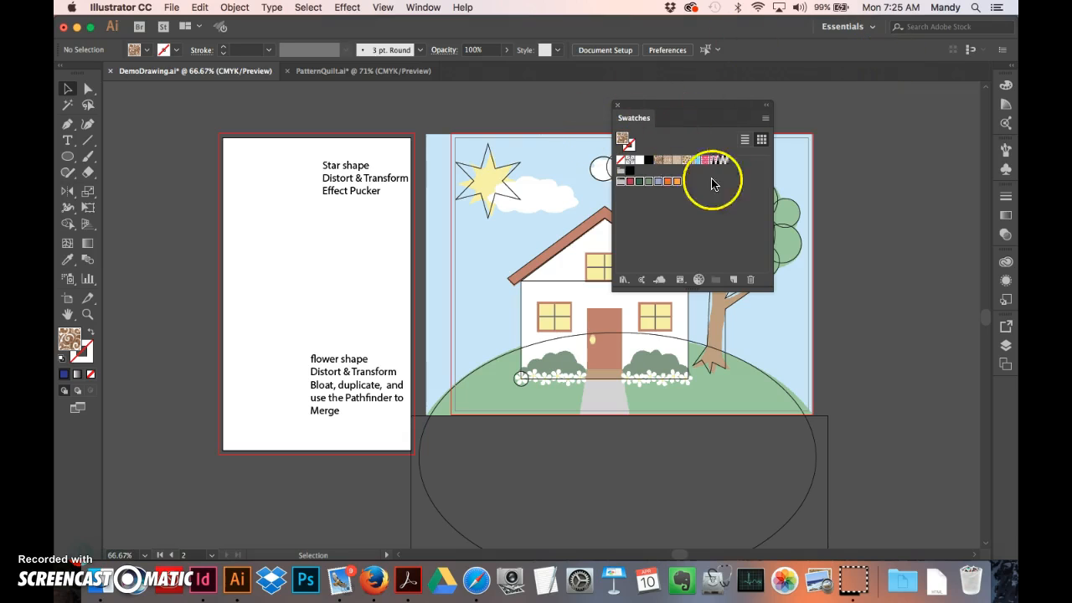
pyautogui.moveTo(768, 285); pyautogui.dragTo(862, 338)
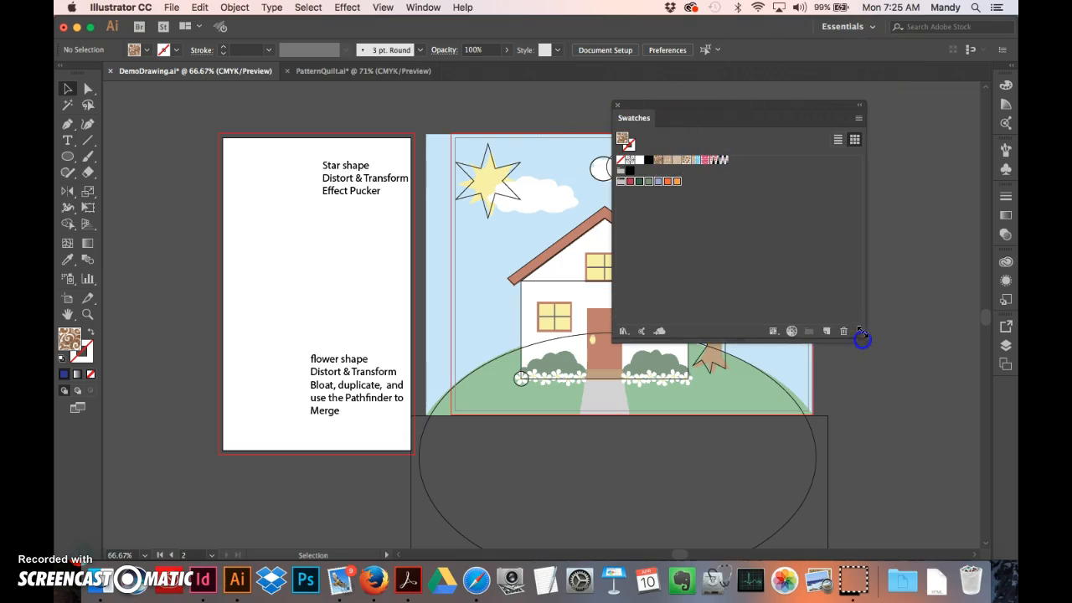
pyautogui.click(704, 192)
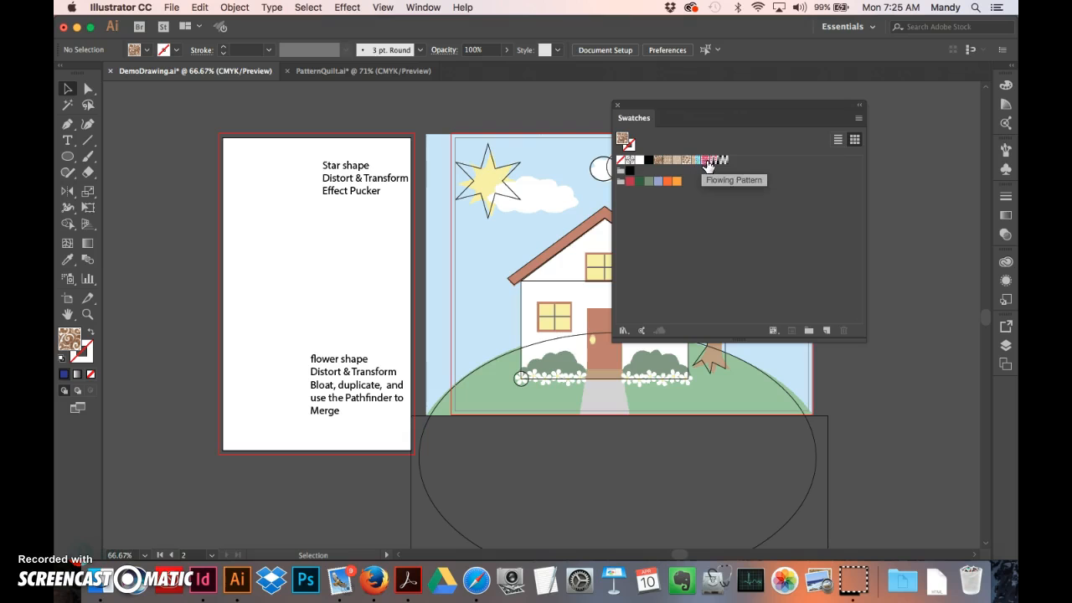
# Edit the Flowing Pattern swatch, recoloring all its tile artwork with the darker orange from the added color group, and finish pattern editing
pyautogui.doubleClick(704, 162)
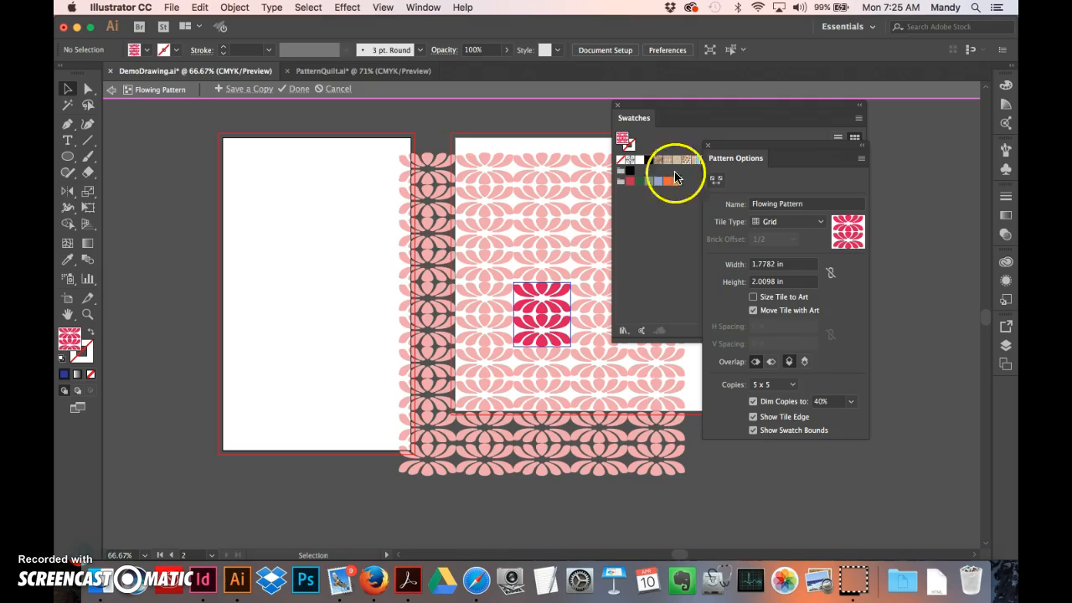
pyautogui.click(533, 292)
pyautogui.click(542, 316)
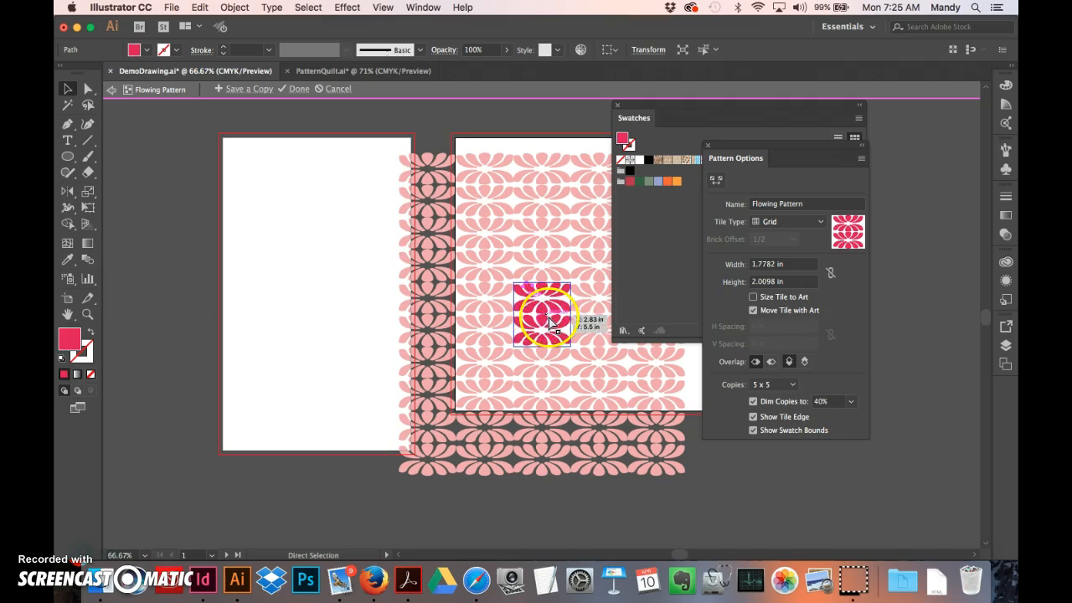
pyautogui.press('super+a')
pyautogui.moveTo(575, 312); pyautogui.dragTo(545, 338)
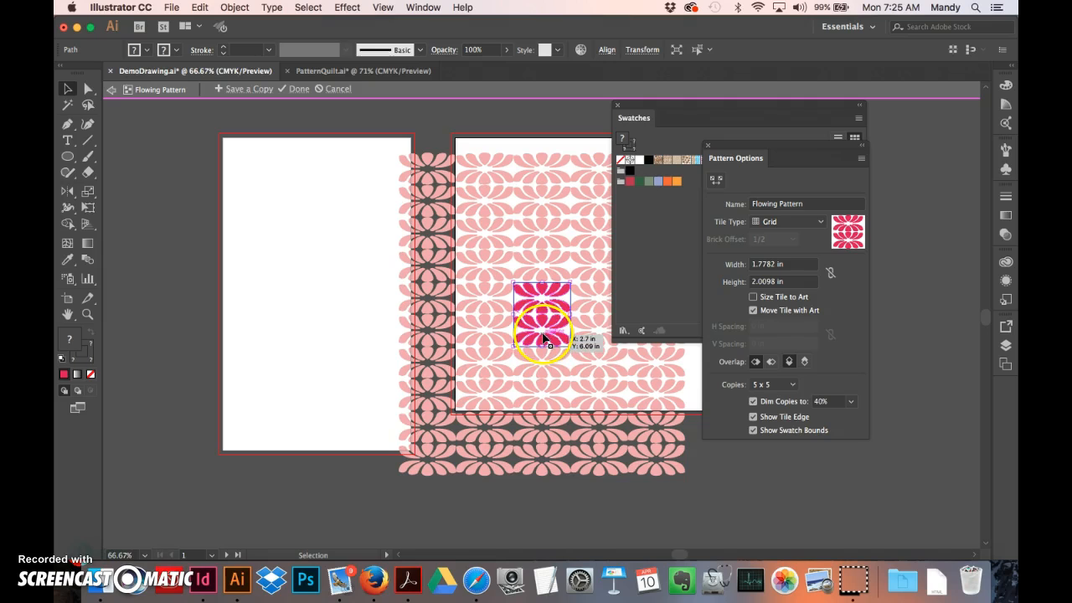
pyautogui.moveTo(637, 187); pyautogui.dragTo(667, 185)
pyautogui.click(668, 183)
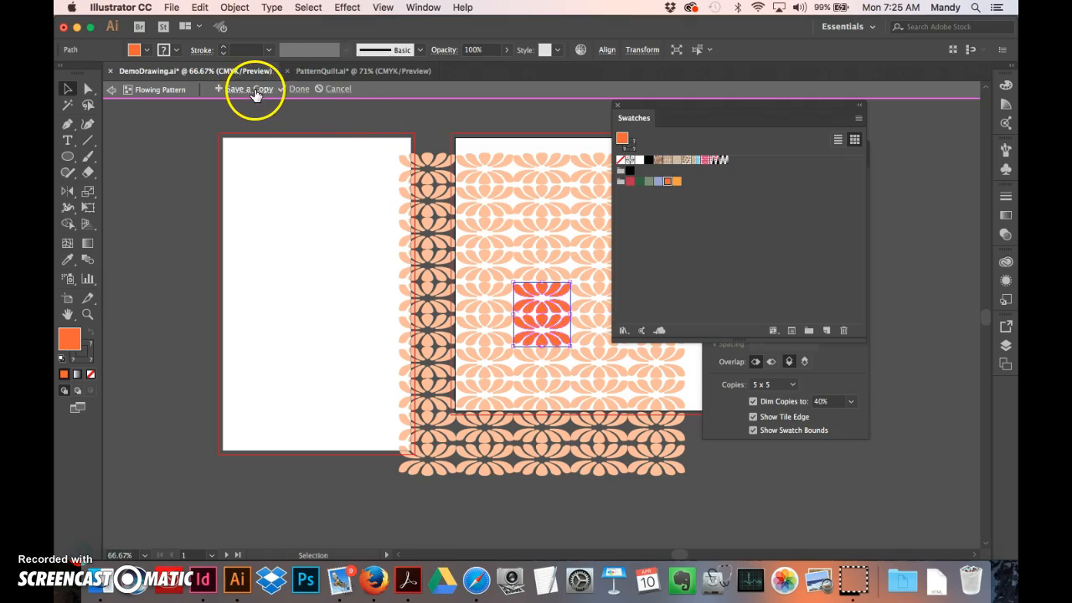
pyautogui.click(297, 90)
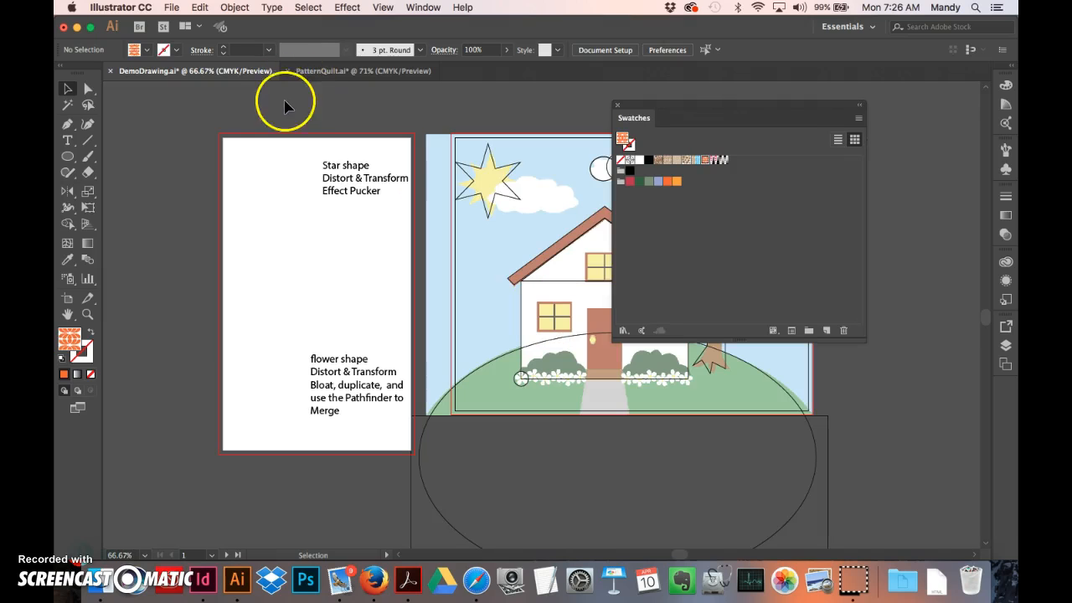